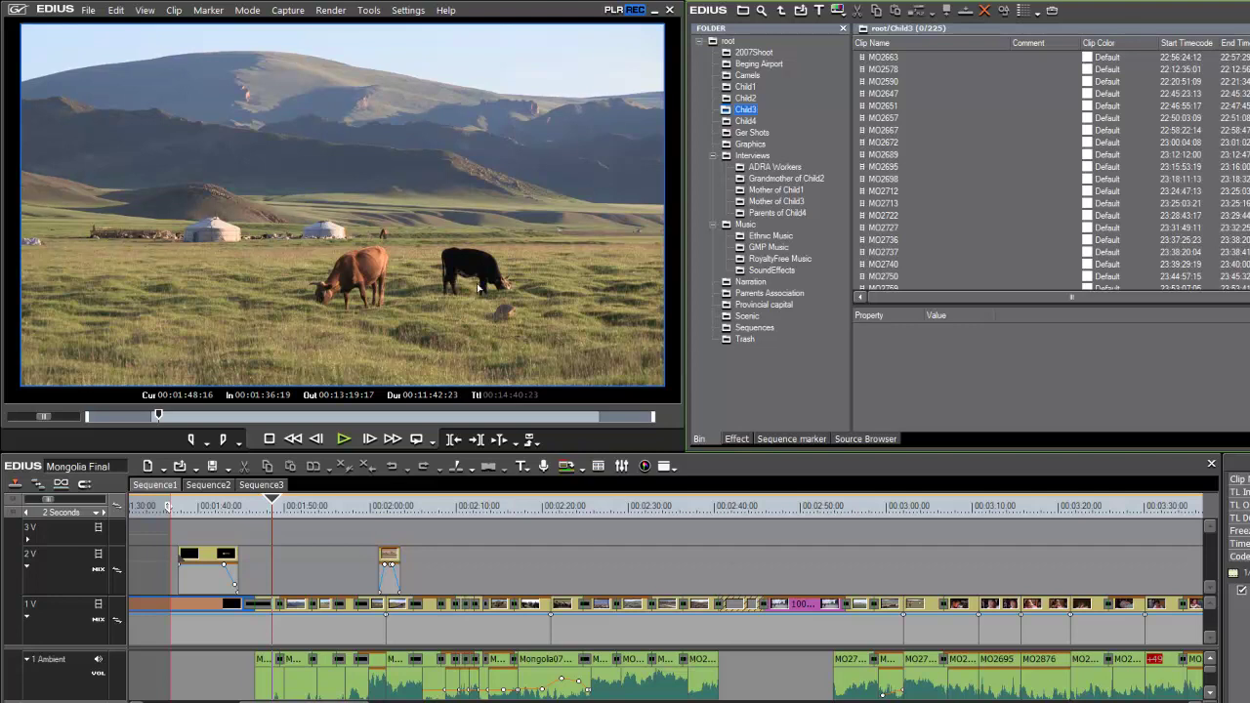
Step: Widen the bin panel and open the 2007Shoot folder to list its 580 Mongolia07 clips
{"action": "left_click_drag", "start_coordinate": [687, 286], "coordinate": [561, 286]}
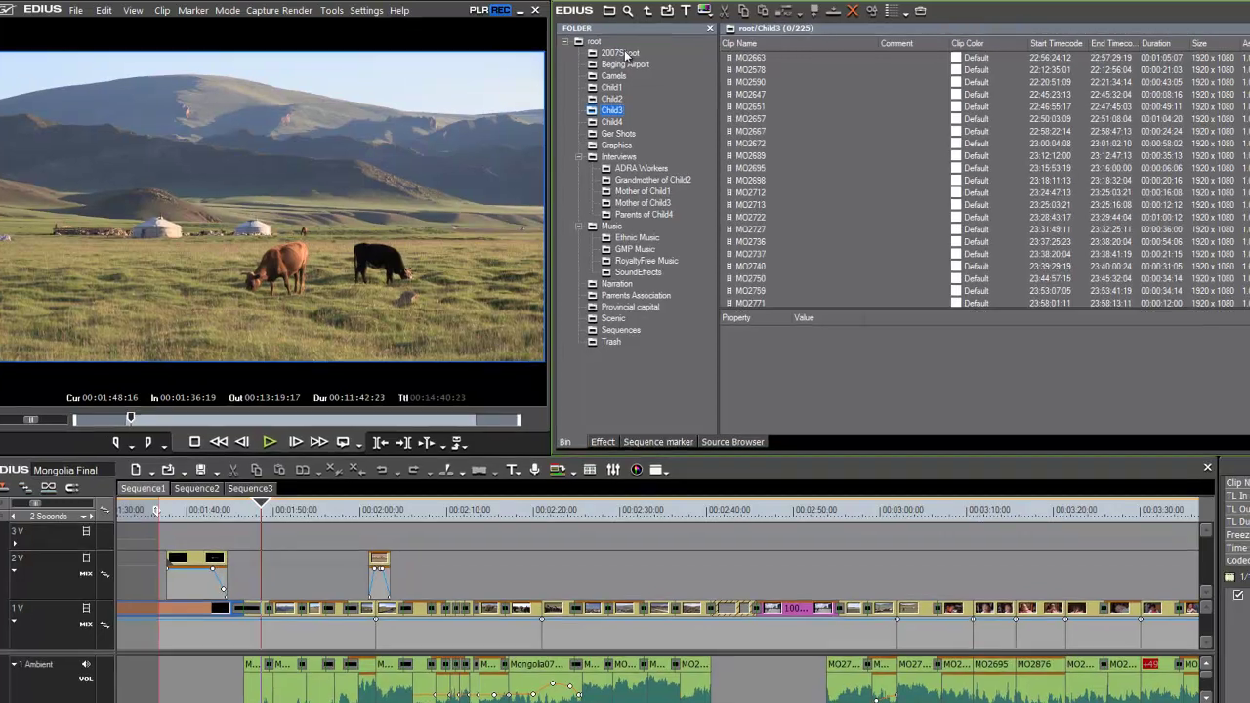
{"action": "left_click", "coordinate": [628, 52]}
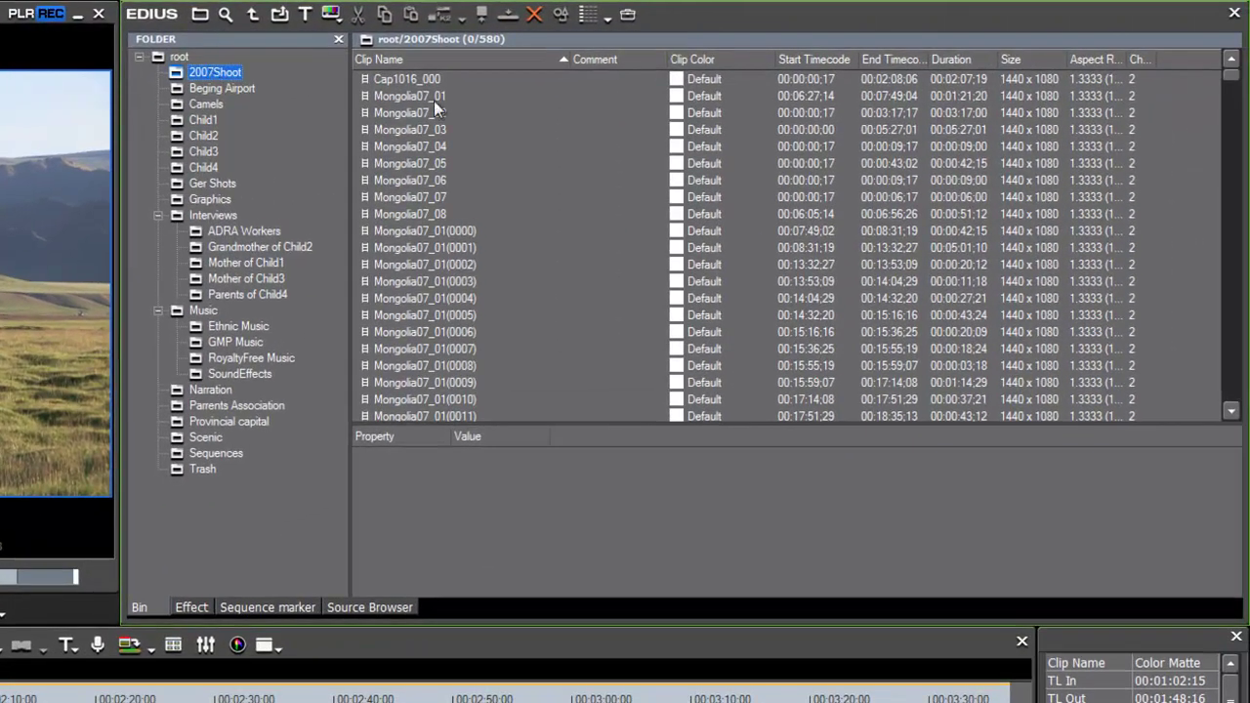
{"action": "left_click_drag", "start_coordinate": [1233, 73], "coordinate": [1236, 124]}
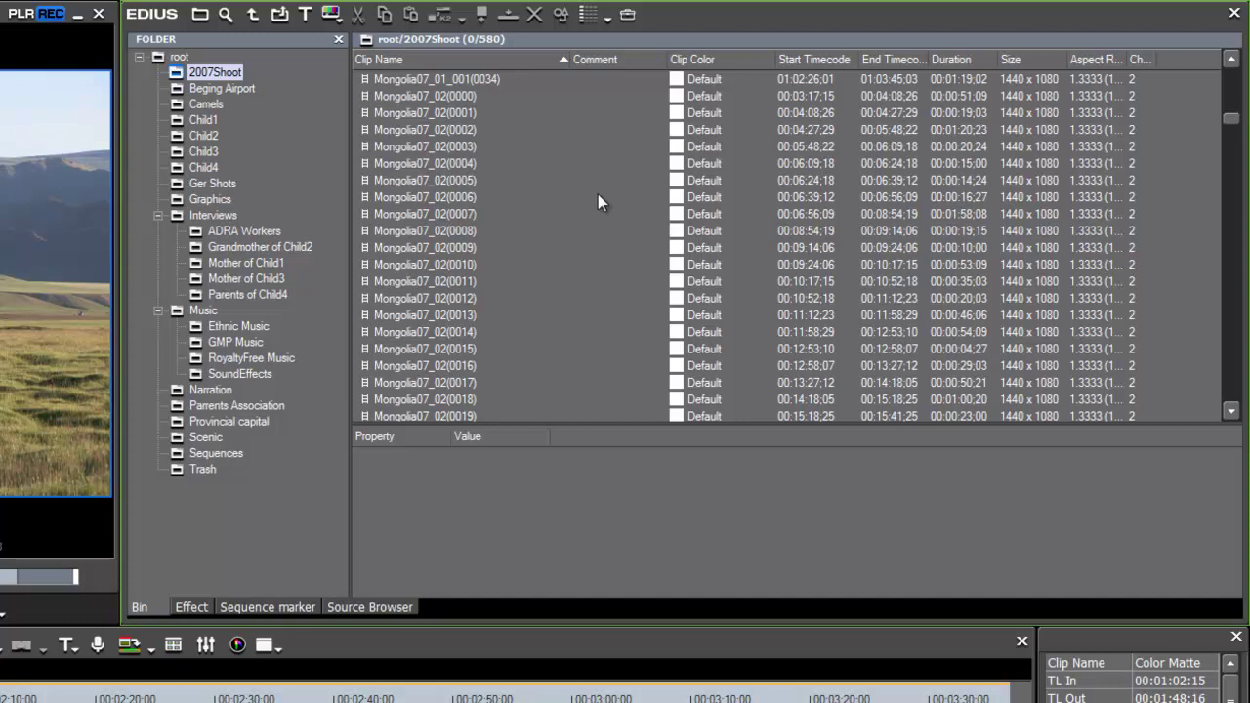
Step: Check the bin's column list without changes, then stretch the bin window to the screen's left edge
{"action": "right_click", "coordinate": [1182, 60]}
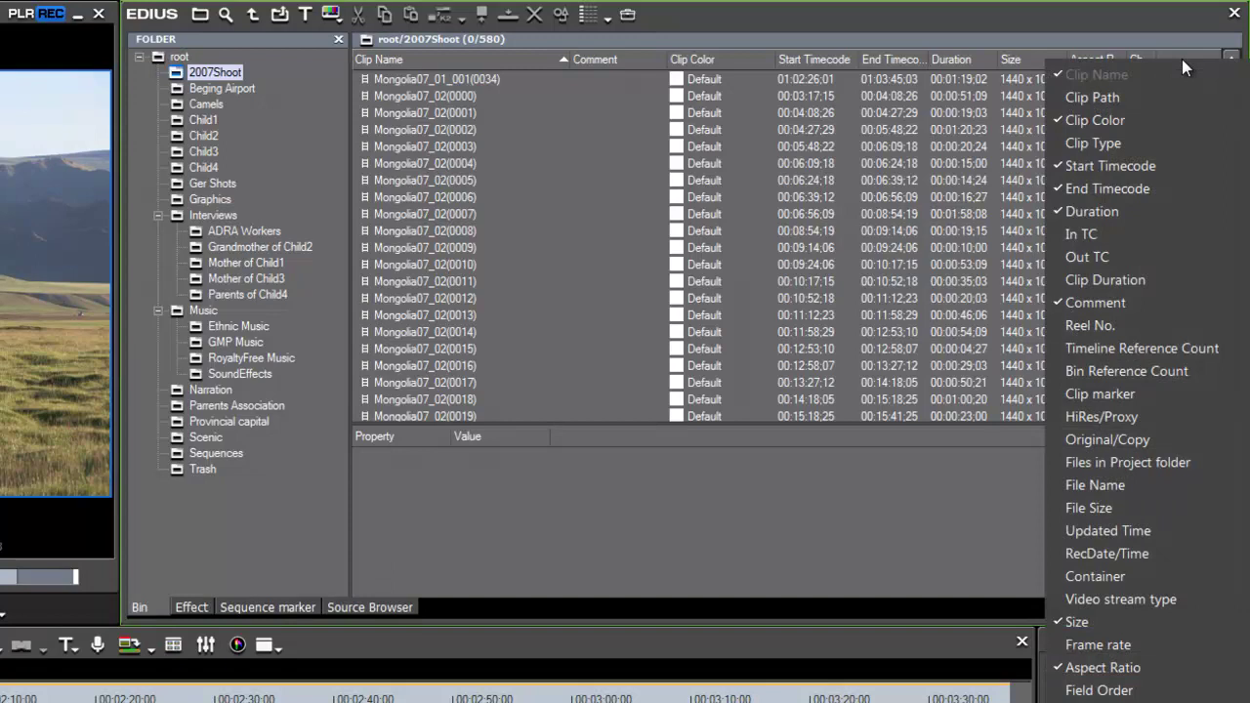
{"action": "left_click", "coordinate": [1002, 14]}
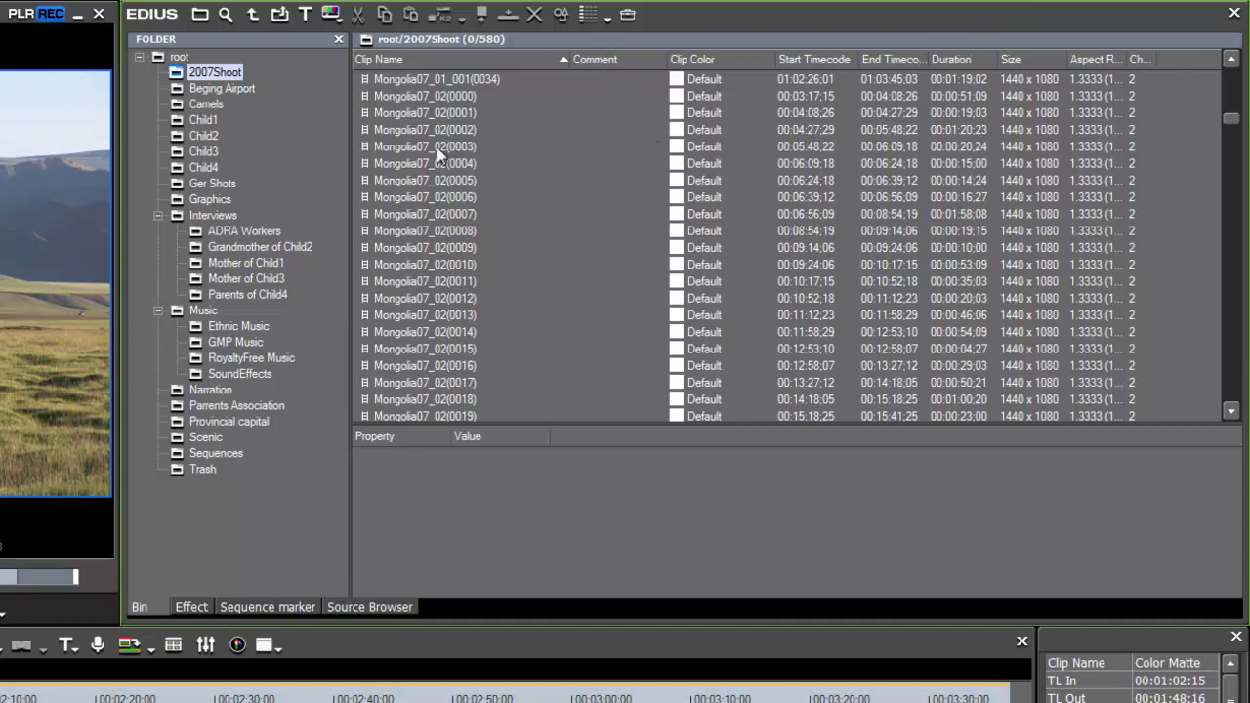
{"action": "left_click_drag", "start_coordinate": [122, 279], "coordinate": [3, 279]}
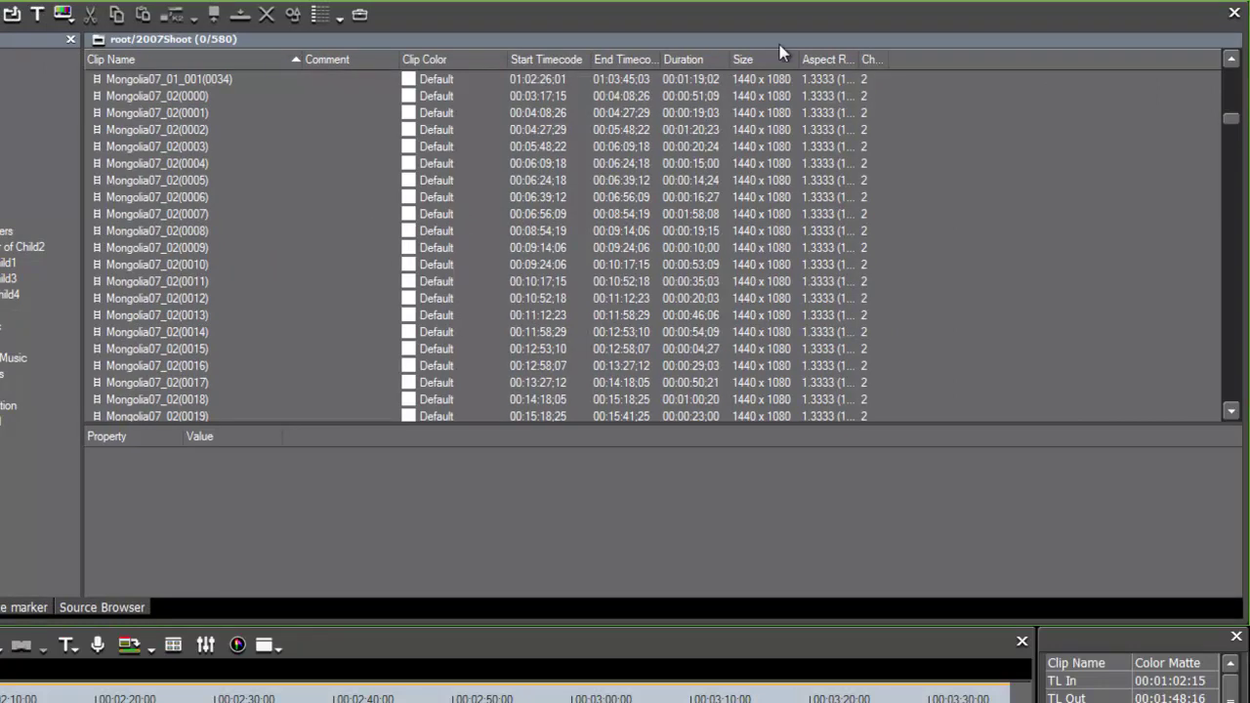
Step: Add the Reel No. column to the 2007Shoot list, showing 00000000 for every clip
{"action": "right_click", "coordinate": [927, 63]}
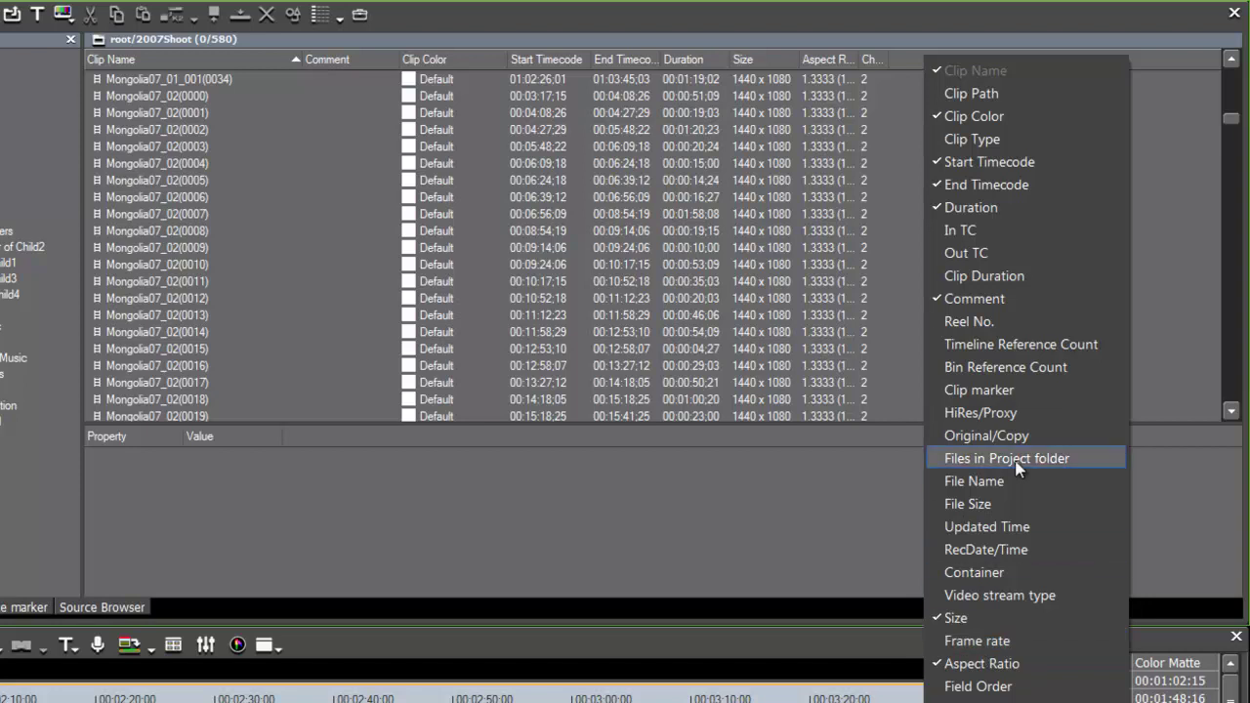
{"action": "left_click", "coordinate": [972, 321]}
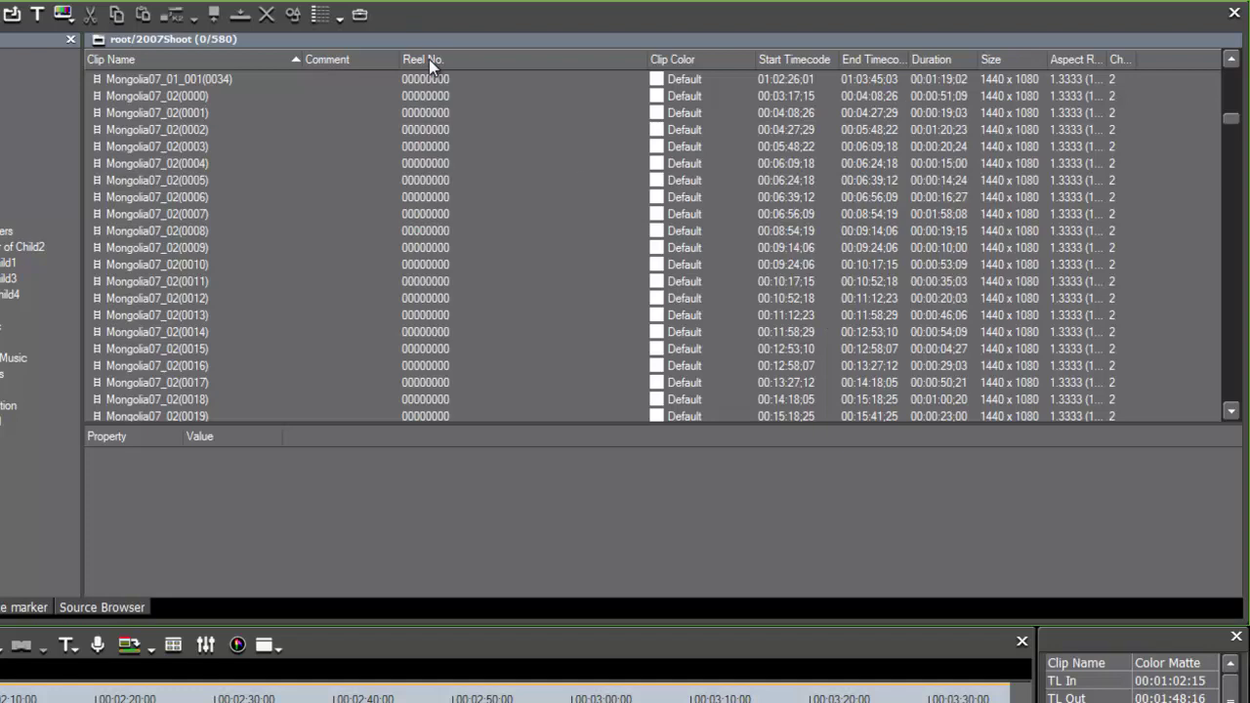
{"action": "mouse_move", "coordinate": [430, 58]}
{"action": "left_mouse_down"}
{"action": "mouse_move", "coordinate": [383, 57]}
{"action": "mouse_move", "coordinate": [427, 56]}
{"action": "left_mouse_up"}
{"action": "left_click_drag", "start_coordinate": [1232, 118], "coordinate": [1231, 70]}
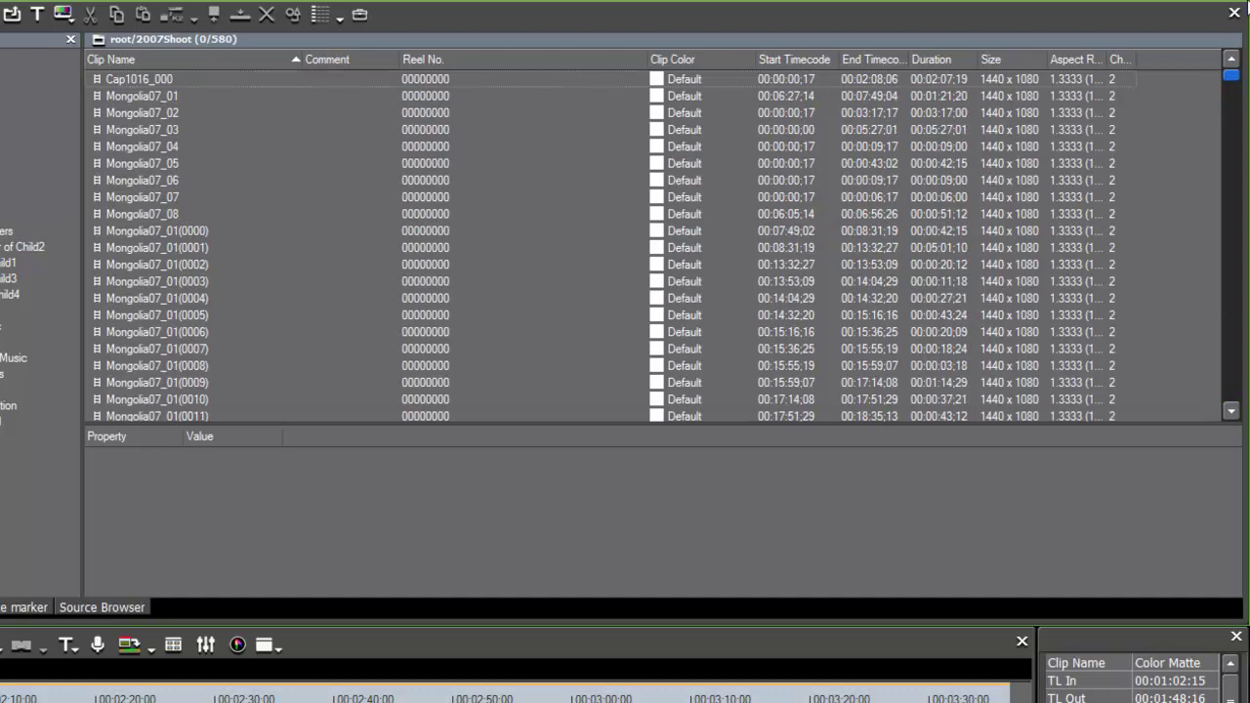
{"action": "left_click_drag", "start_coordinate": [1231, 71], "coordinate": [1236, 93]}
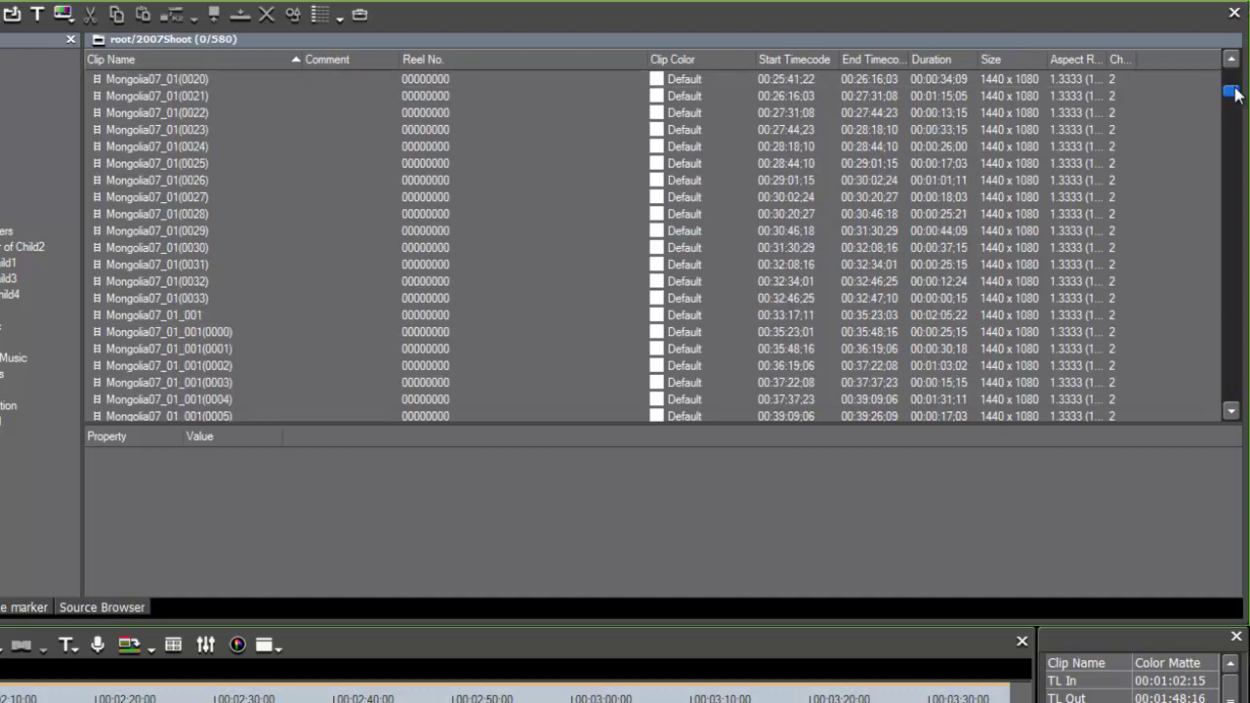
{"action": "left_click_drag", "start_coordinate": [1236, 93], "coordinate": [1237, 56]}
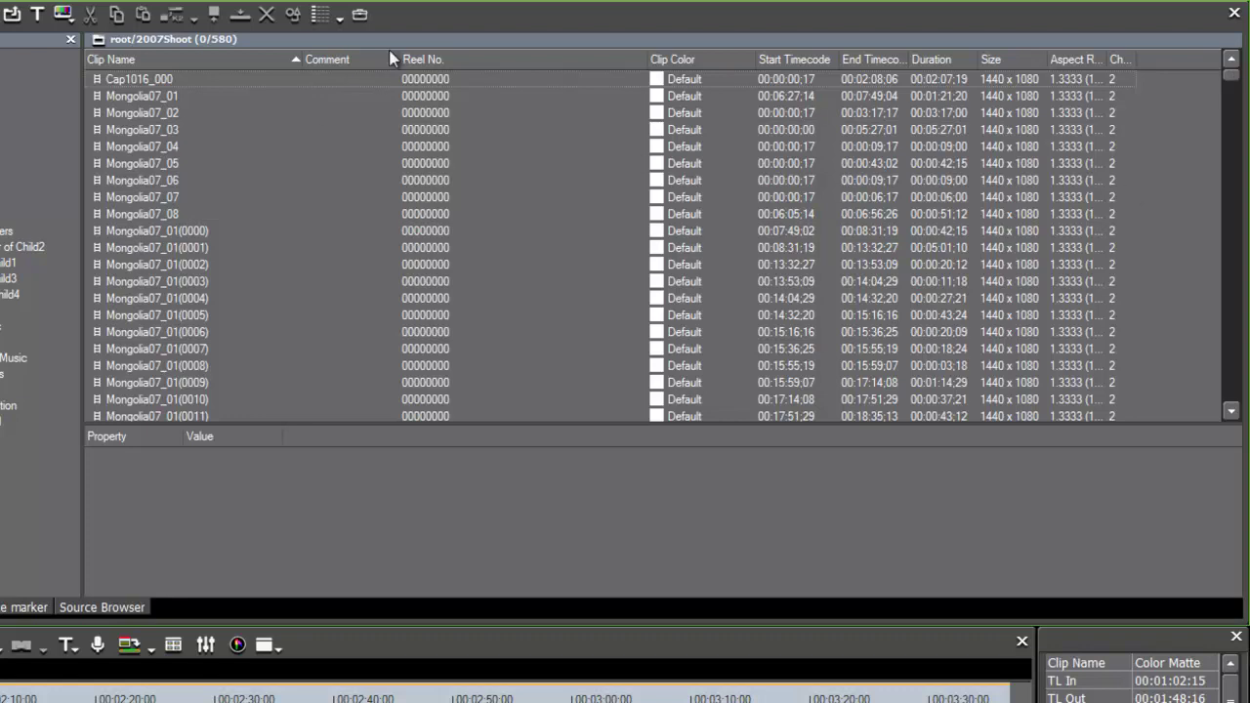
Step: Switch the bin view to Detail Text (Large) and select Mongolia07_02(0014)
{"action": "left_click", "coordinate": [341, 17]}
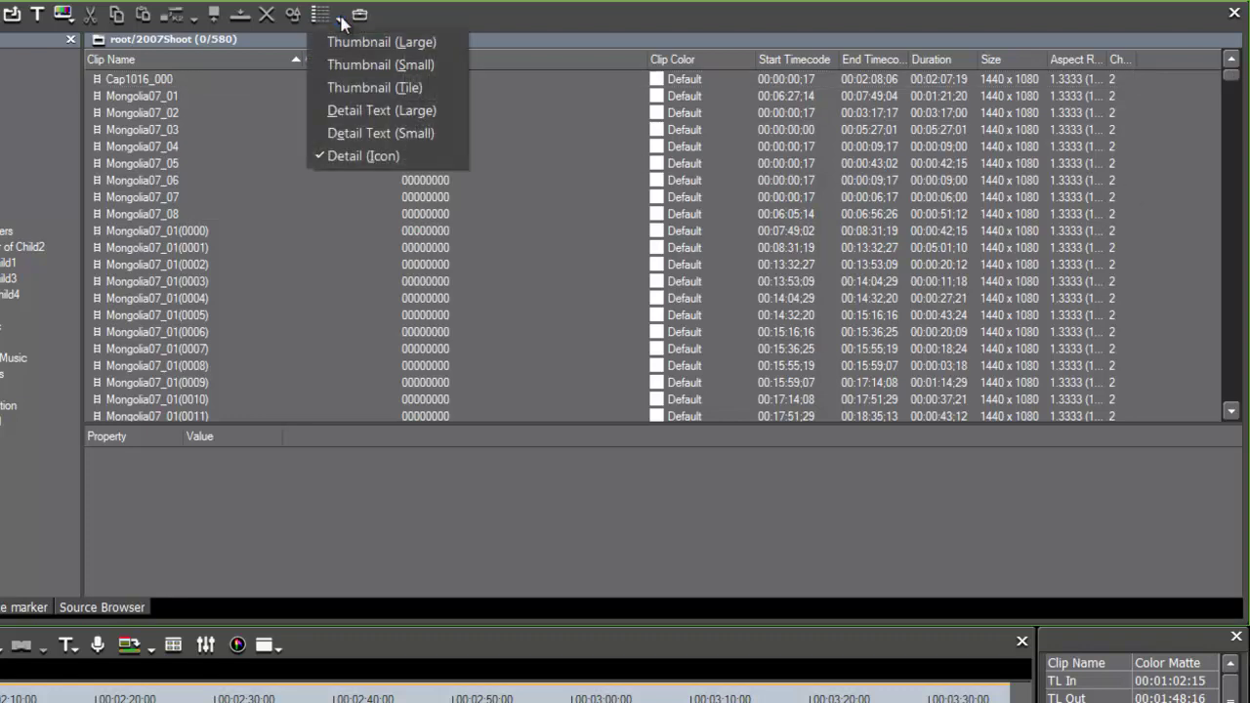
{"action": "left_click", "coordinate": [362, 111]}
{"action": "left_click", "coordinate": [132, 156]}
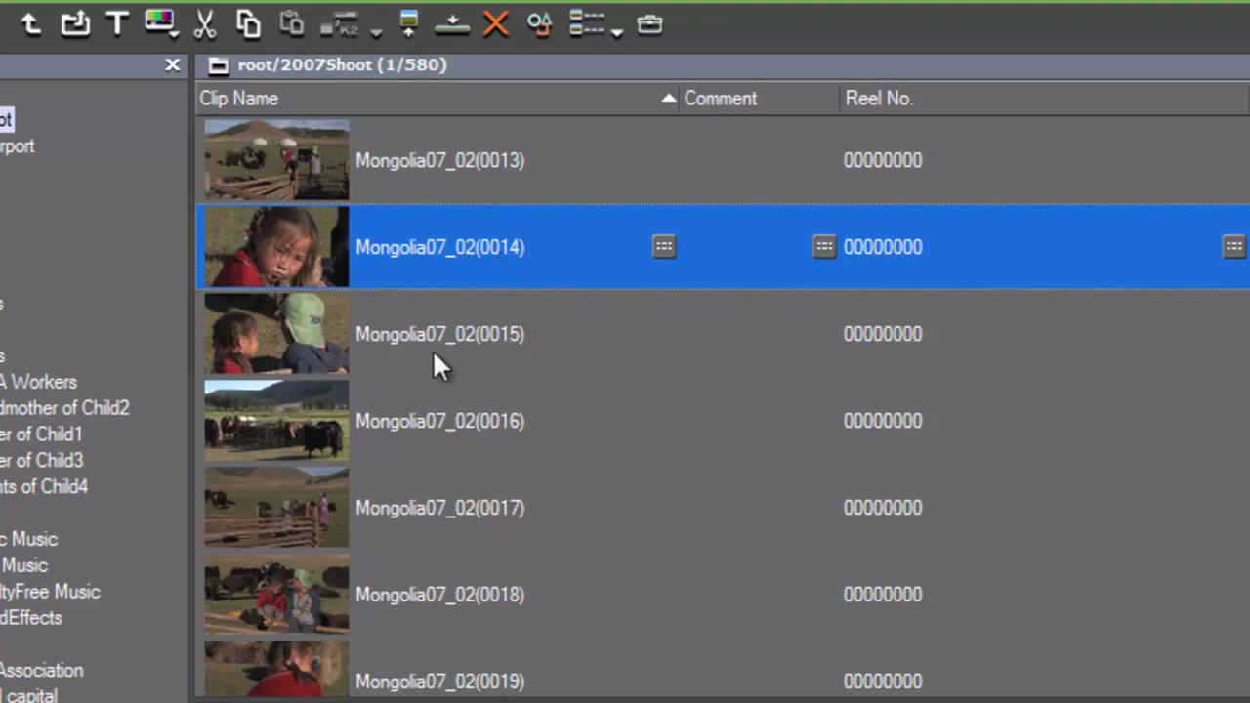
Step: Select Mongolia07_04(0014), then scroll back up to Mongolia07_01(0002) at the top
{"action": "scroll", "coordinate": [319, 467], "scroll_direction": "down", "scroll_amount": 17}
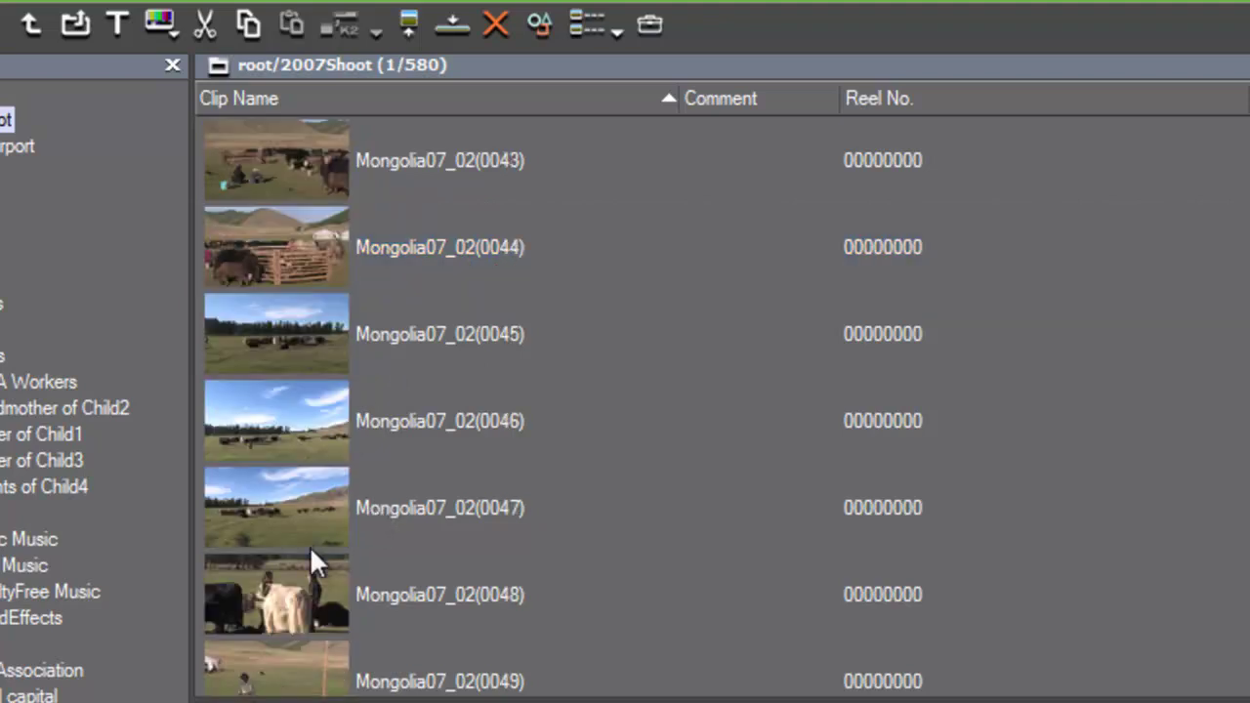
{"action": "scroll", "coordinate": [313, 535], "scroll_direction": "down", "scroll_amount": 20}
{"action": "left_click", "coordinate": [293, 575]}
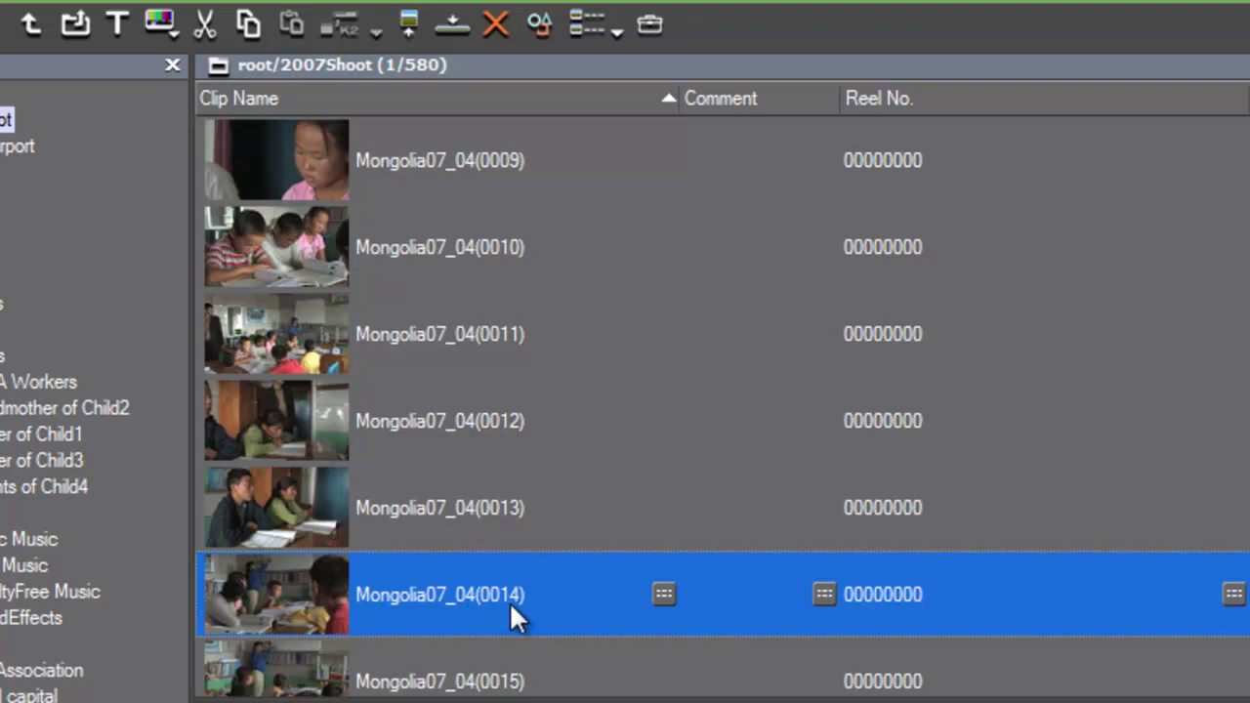
{"action": "scroll", "coordinate": [534, 575], "scroll_direction": "up", "scroll_amount": 20}
{"action": "scroll", "coordinate": [525, 552], "scroll_direction": "up", "scroll_amount": 8}
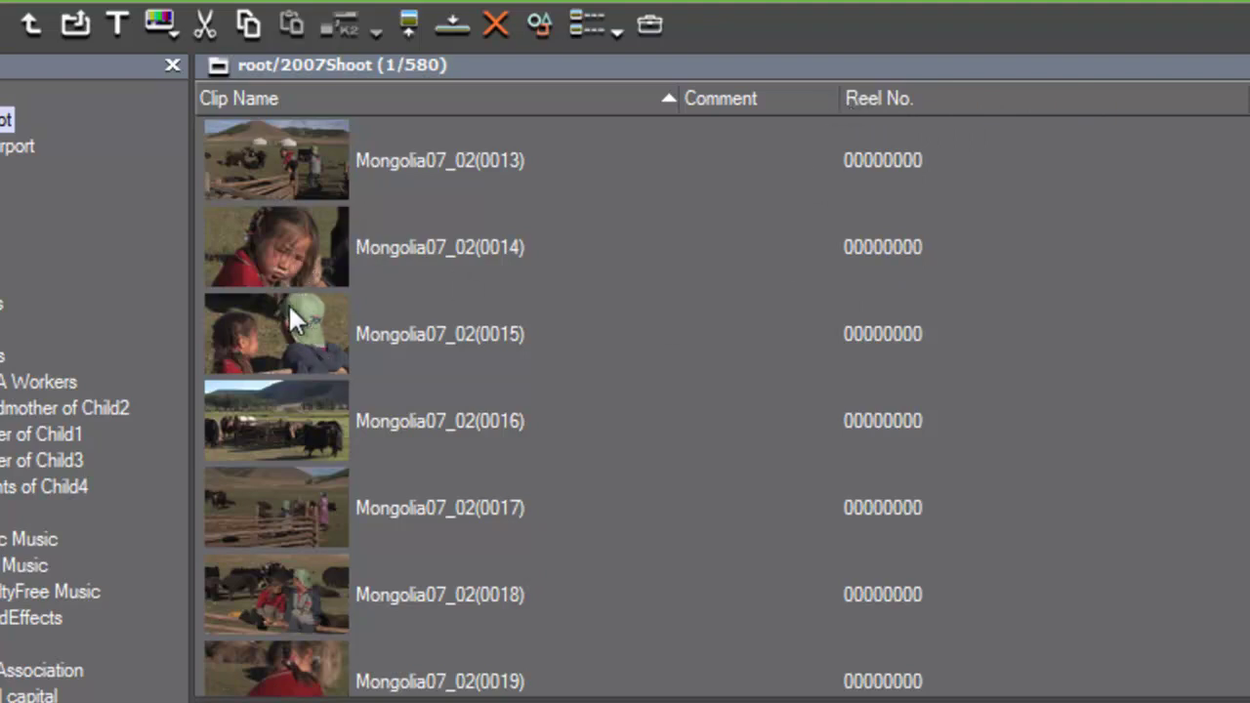
{"action": "scroll", "coordinate": [269, 326], "scroll_direction": "up", "scroll_amount": 20}
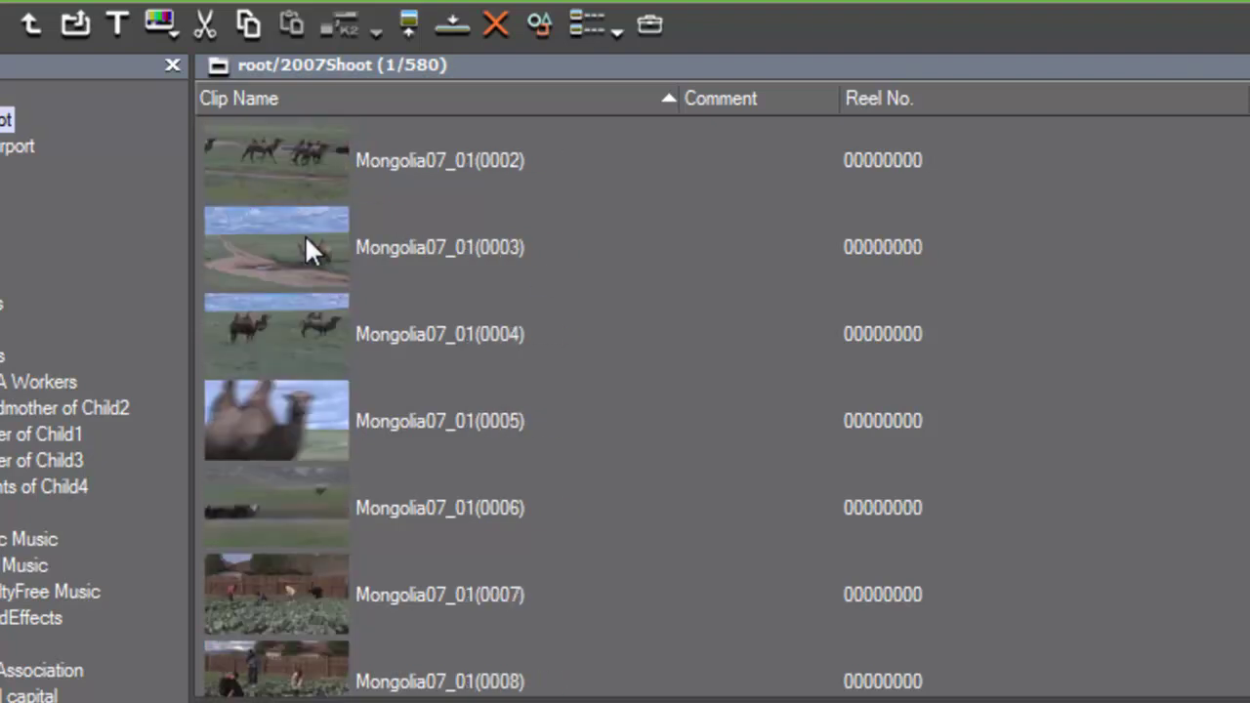
Step: Set the reel number of Mongolia07_01(0002) to Mongolia07_01
{"action": "left_click", "coordinate": [895, 161]}
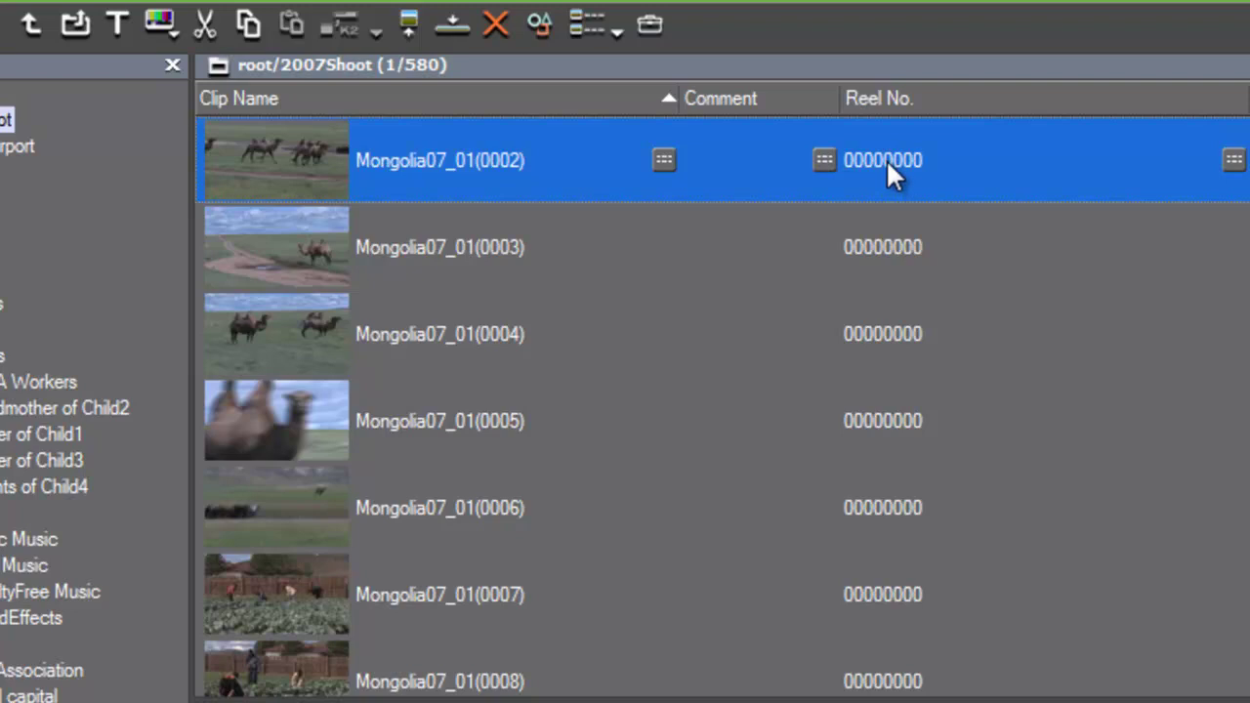
{"action": "left_click", "coordinate": [886, 159]}
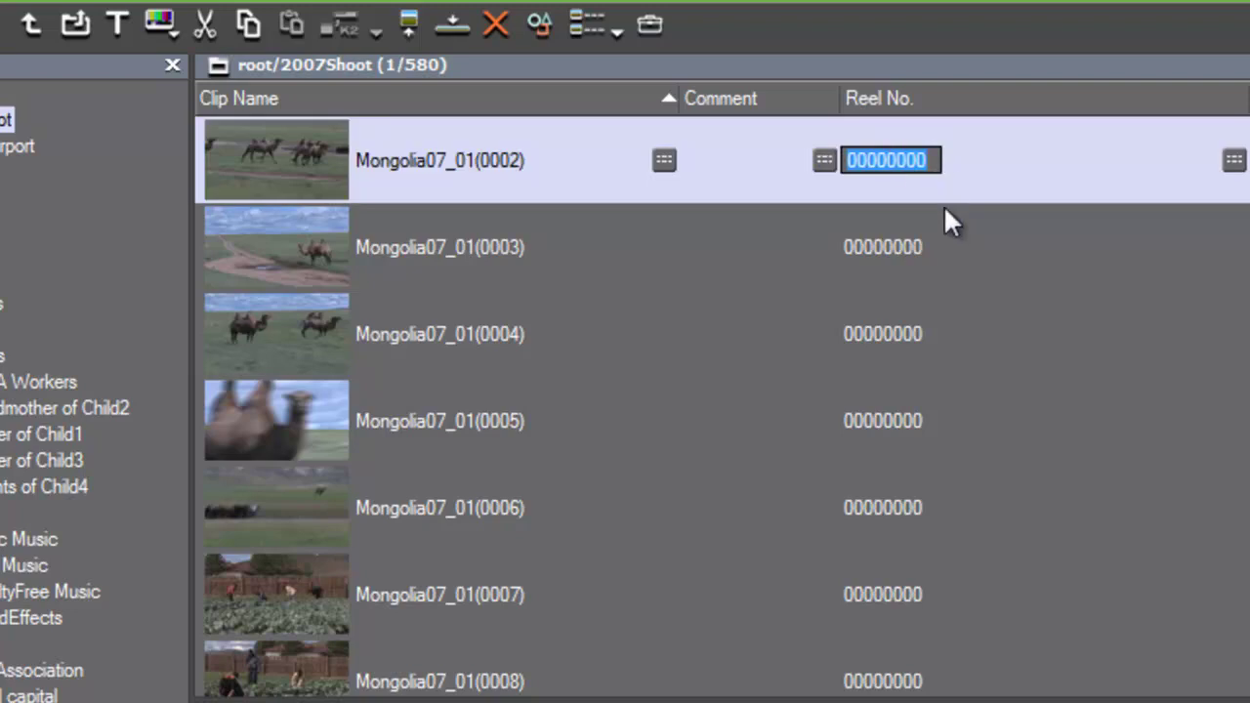
{"action": "type", "text": "Mongolia07_01"}
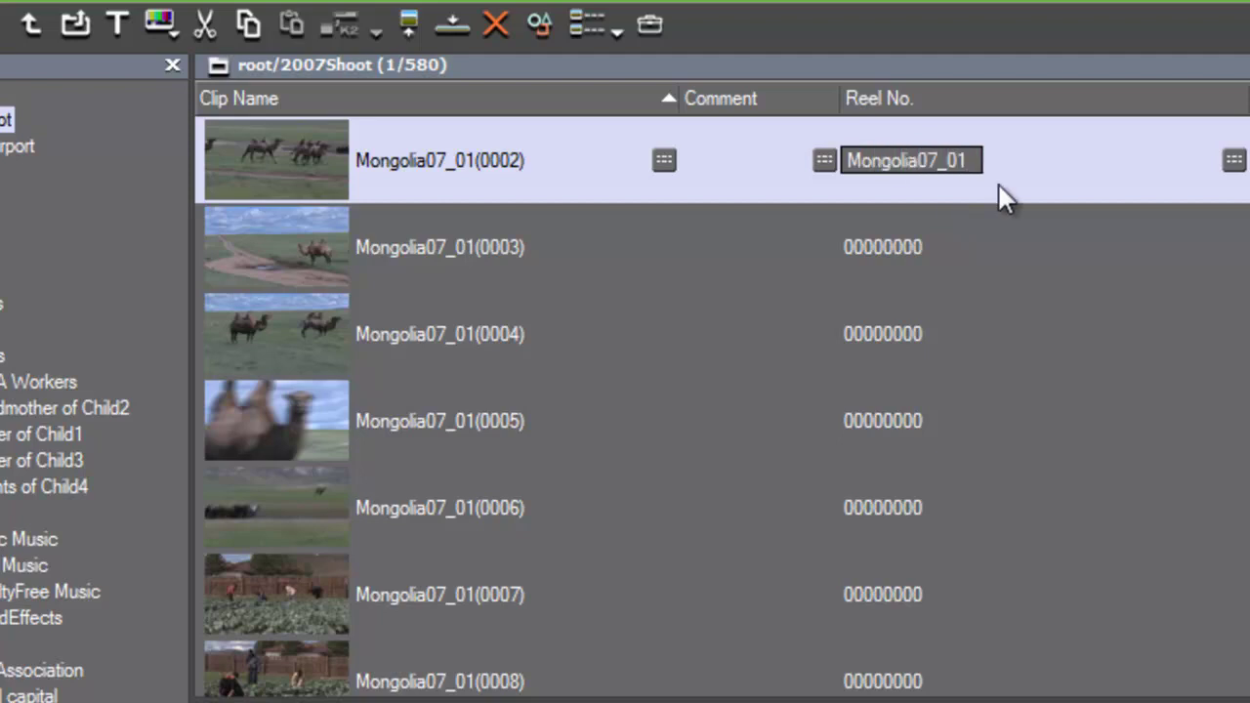
{"action": "left_click", "coordinate": [1032, 161]}
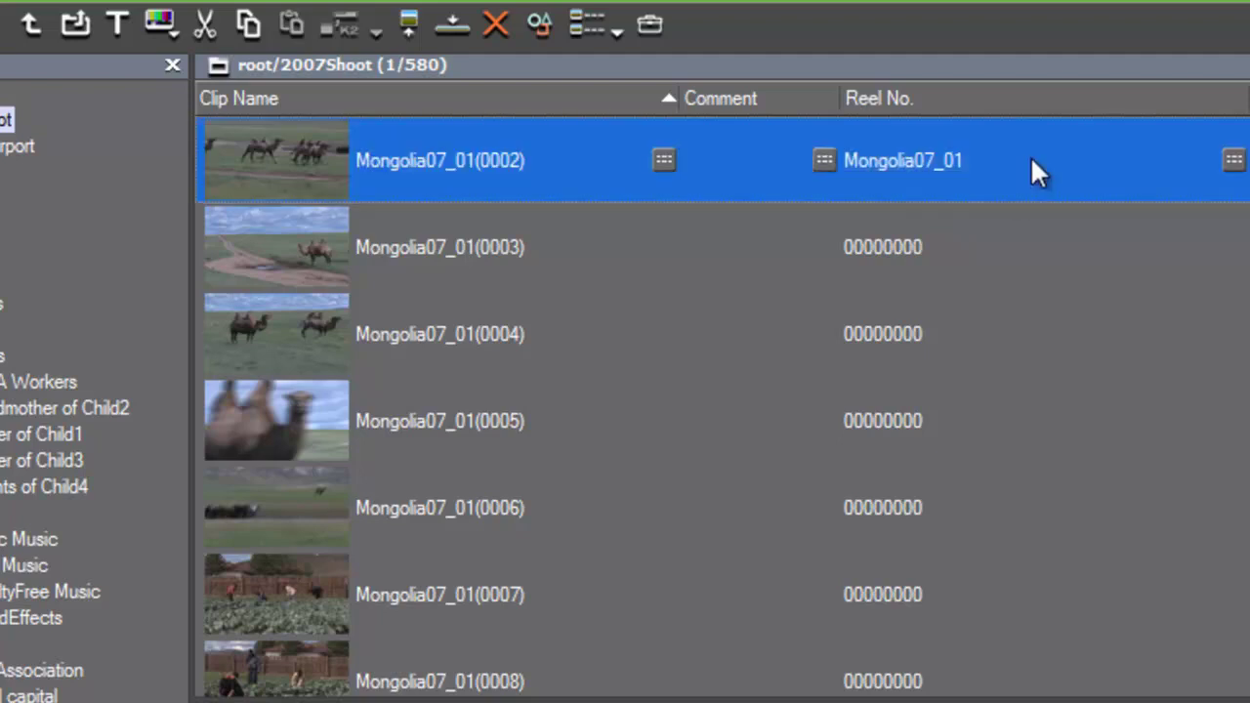
Step: Copy that reel number and paste Mongolia07_01 into clips 0003, 0004 and 0005
{"action": "left_click", "coordinate": [908, 160]}
{"action": "key", "text": "ctrl+c"}
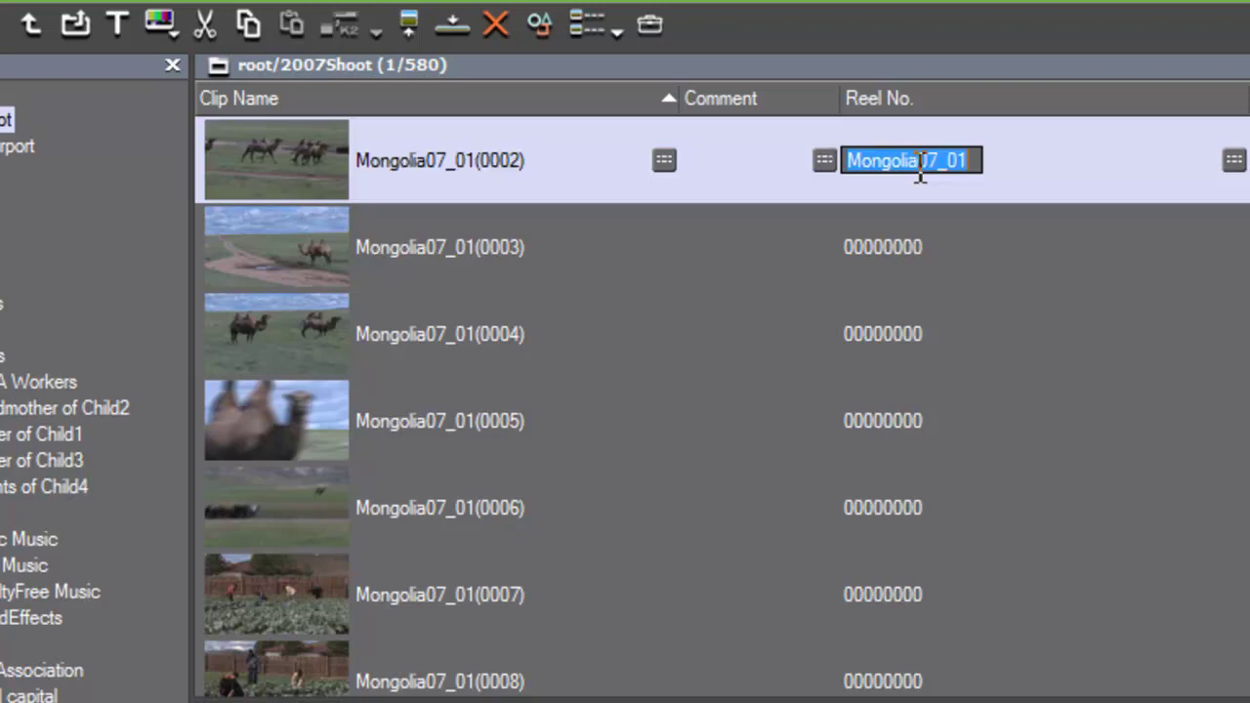
{"action": "left_click", "coordinate": [918, 252]}
{"action": "left_click", "coordinate": [913, 247]}
{"action": "key", "text": "ctrl+v"}
{"action": "left_click", "coordinate": [897, 331]}
{"action": "left_click", "coordinate": [891, 332]}
{"action": "key", "text": "ctrl+v"}
{"action": "left_click", "coordinate": [890, 420]}
{"action": "left_click", "coordinate": [890, 422]}
{"action": "key", "text": "ctrl+v"}
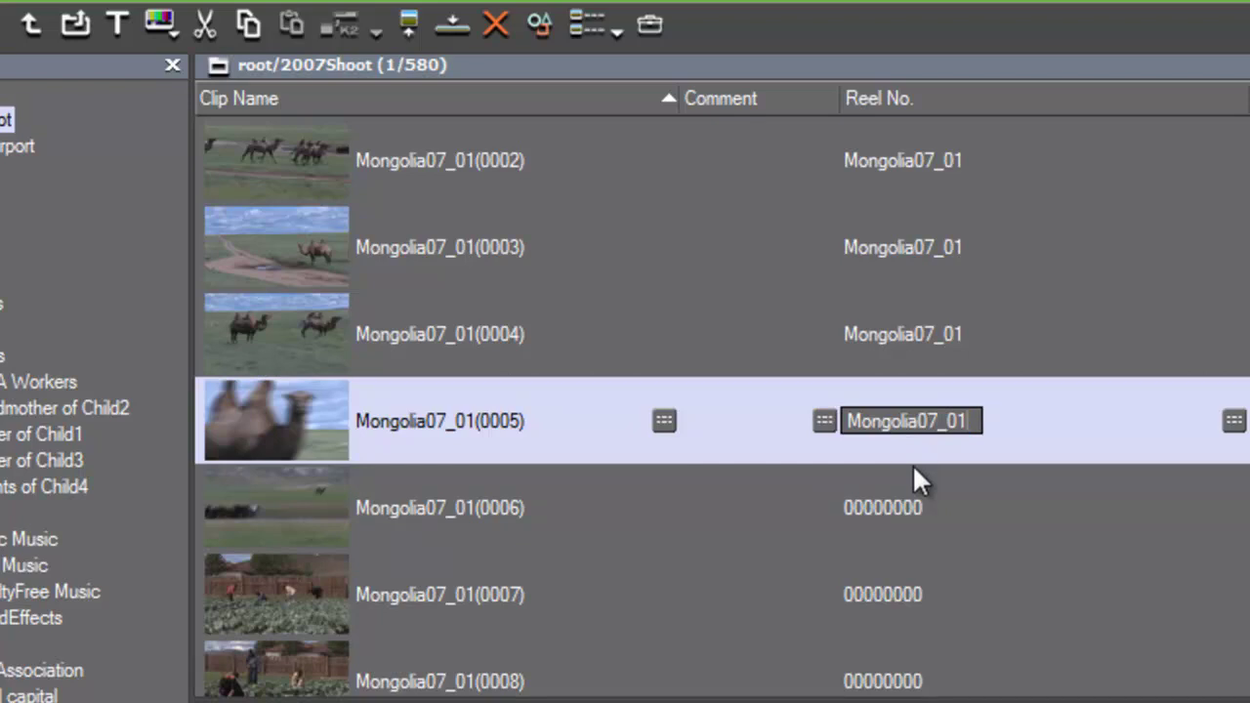
{"action": "left_click", "coordinate": [1072, 423]}
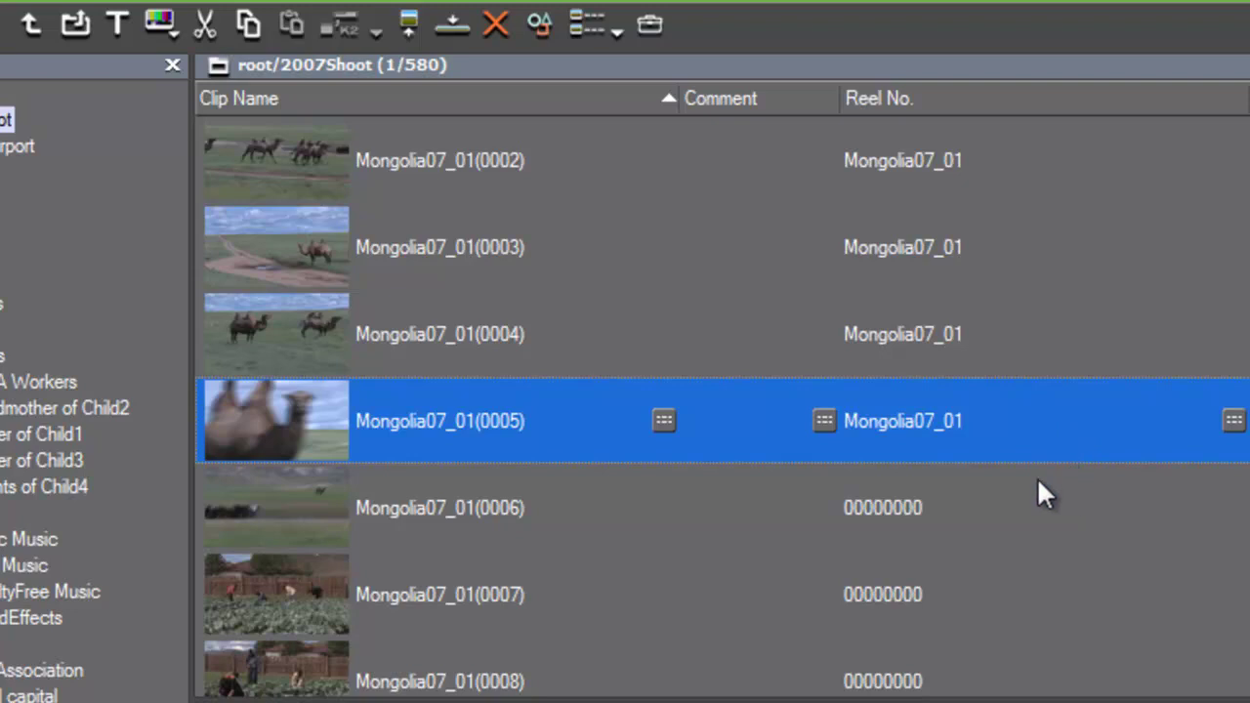
Step: Select Mongolia07_01(0006) through Mongolia07_01_001(0034) and give them reel number Mongolia01_01
{"action": "left_click", "coordinate": [274, 516]}
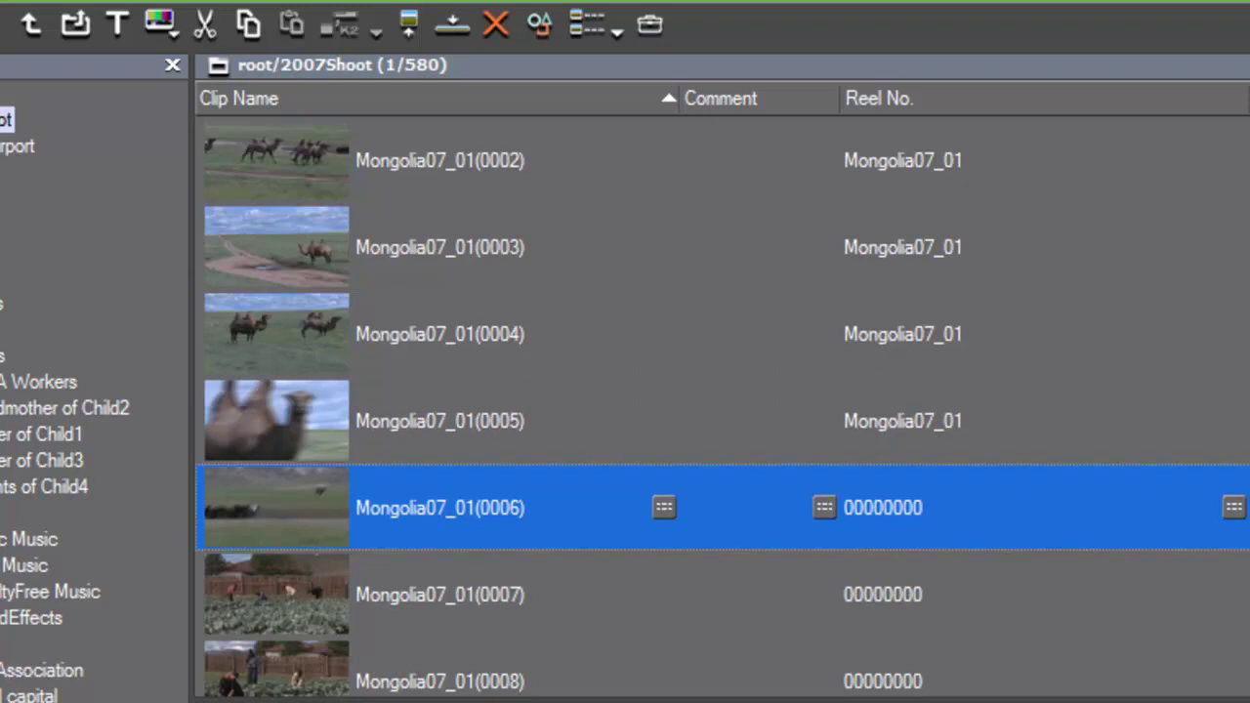
{"action": "scroll", "coordinate": [723, 401], "scroll_direction": "down", "scroll_amount": 15}
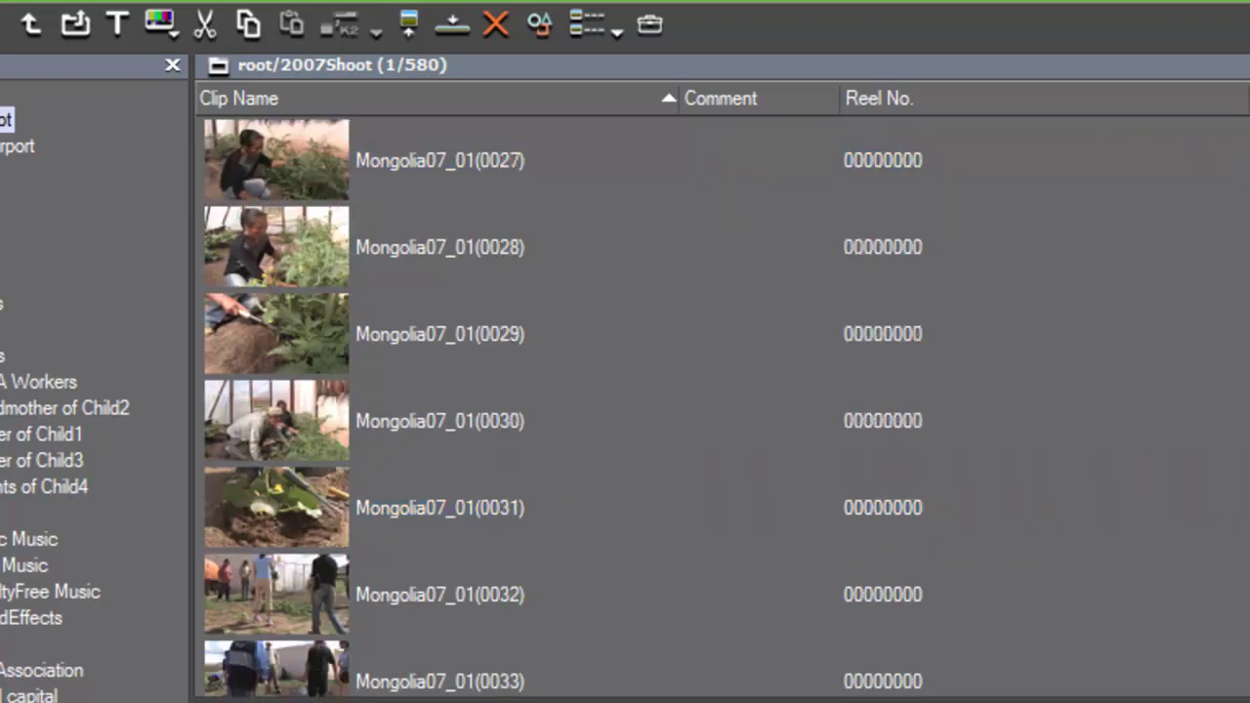
{"action": "scroll", "coordinate": [723, 400], "scroll_direction": "down", "scroll_amount": 10}
{"action": "scroll", "coordinate": [723, 401], "scroll_direction": "up", "scroll_amount": 3}
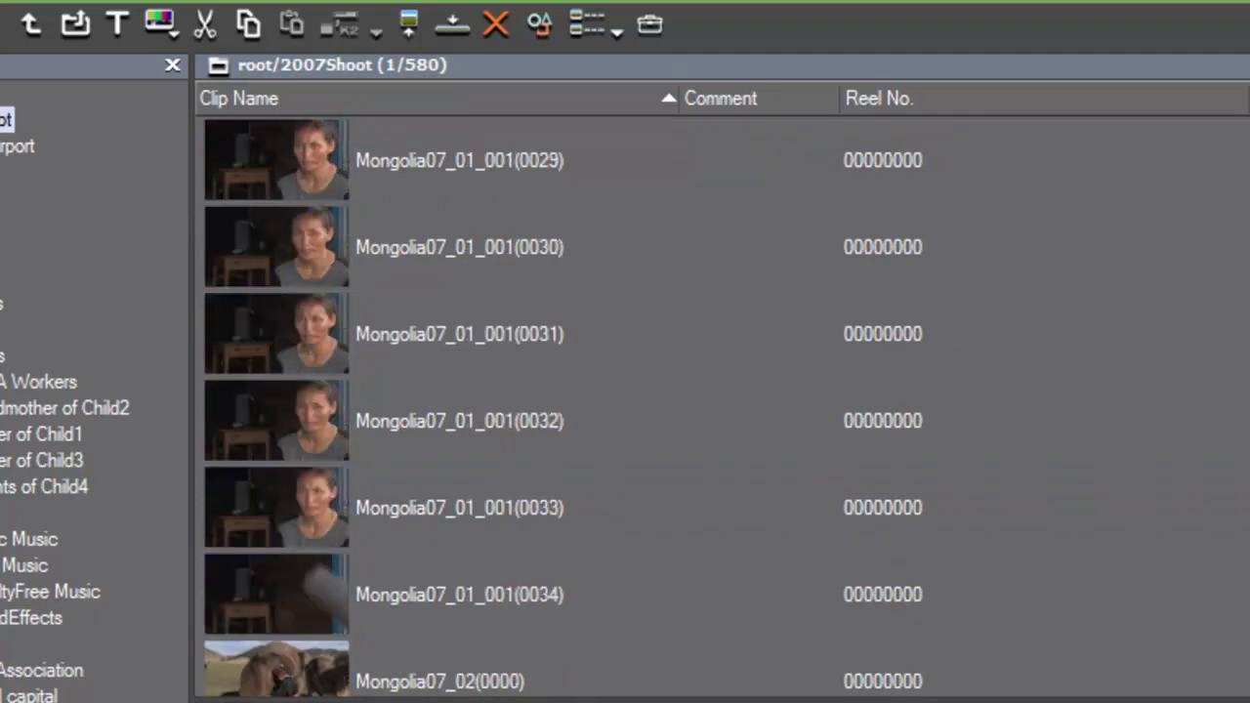
{"action": "left_click", "coordinate": [280, 588], "text": "shift"}
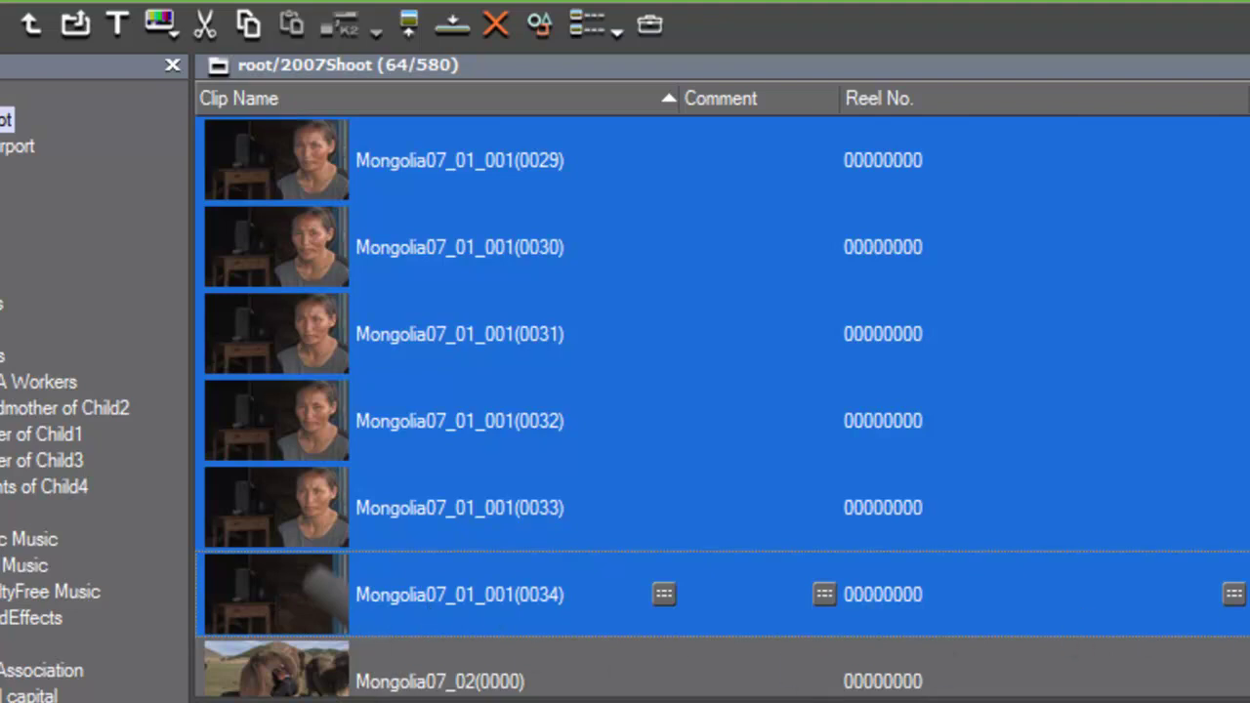
{"action": "scroll", "coordinate": [723, 391], "scroll_direction": "up", "scroll_amount": 1}
{"action": "scroll", "coordinate": [723, 391], "scroll_direction": "down", "scroll_amount": 1}
{"action": "left_click", "coordinate": [1232, 598]}
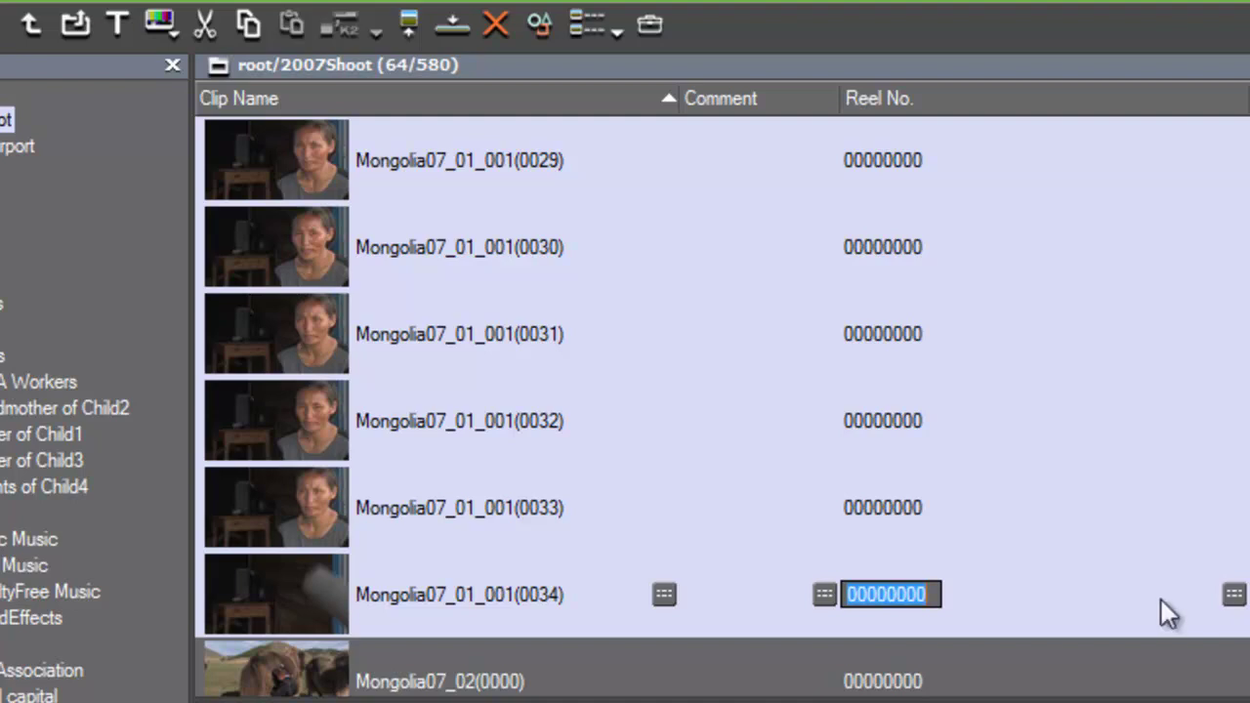
{"action": "type", "text": "M"}
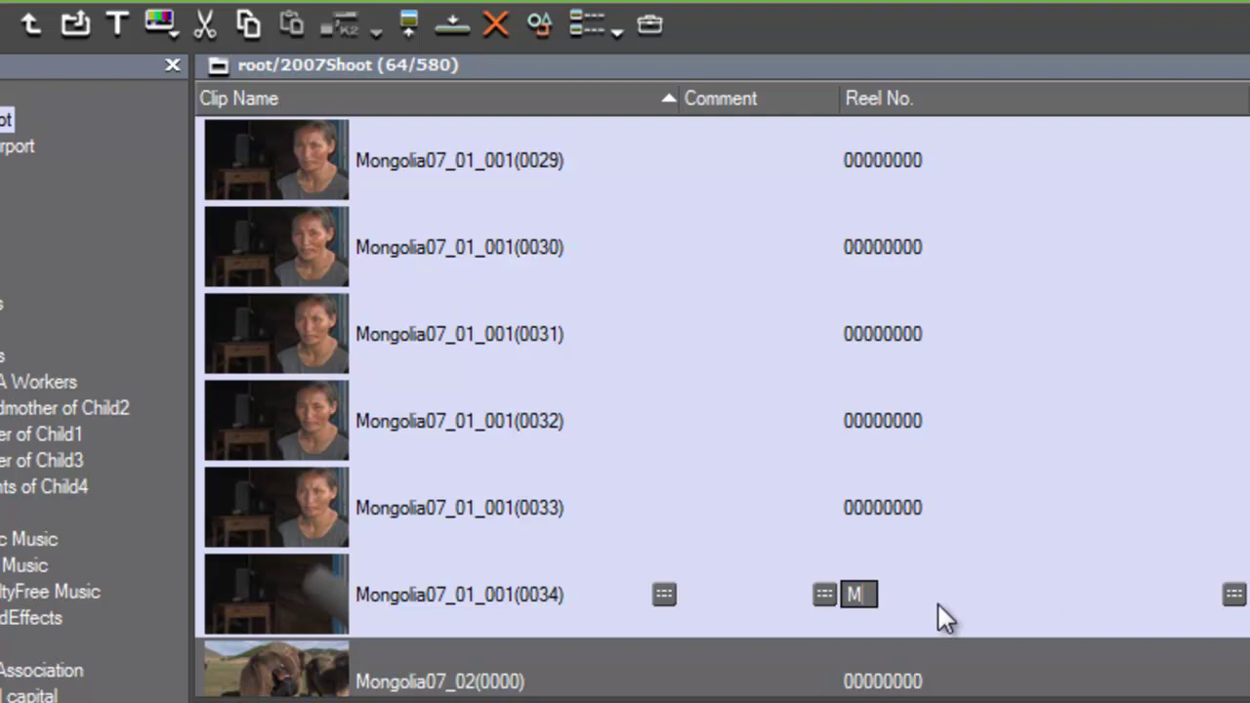
{"action": "type", "text": "ongolia01_01"}
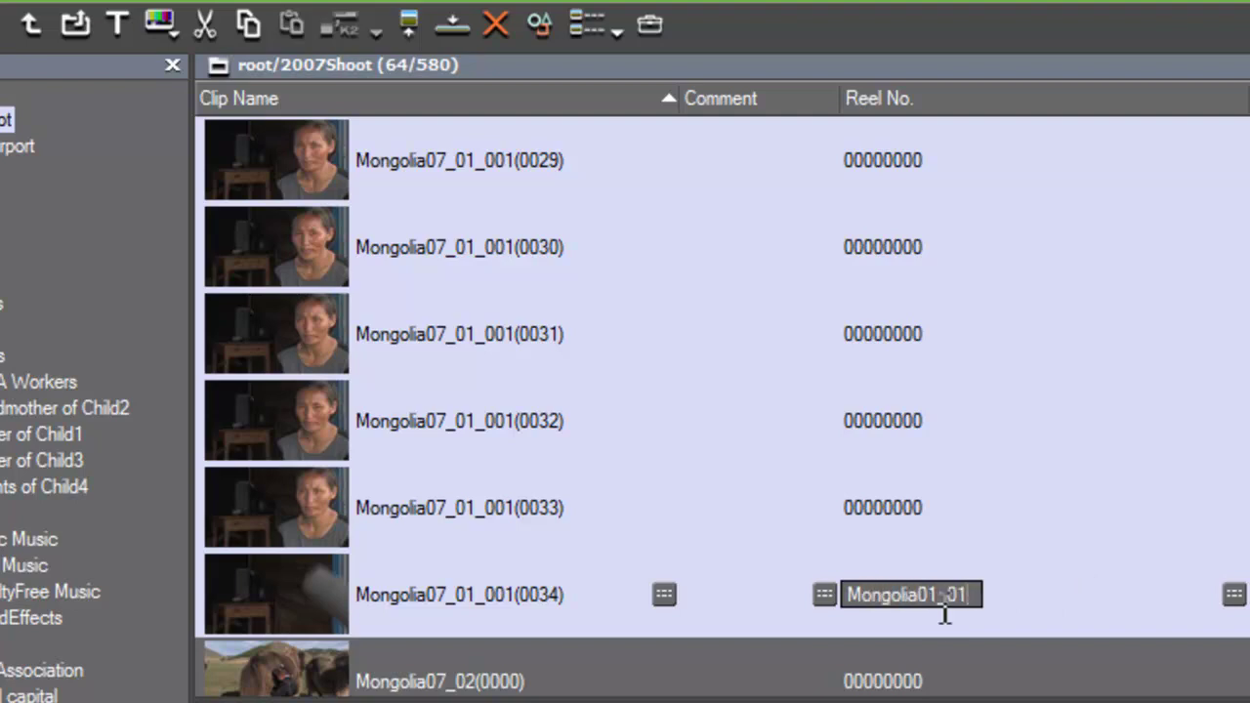
{"action": "key", "text": "Return"}
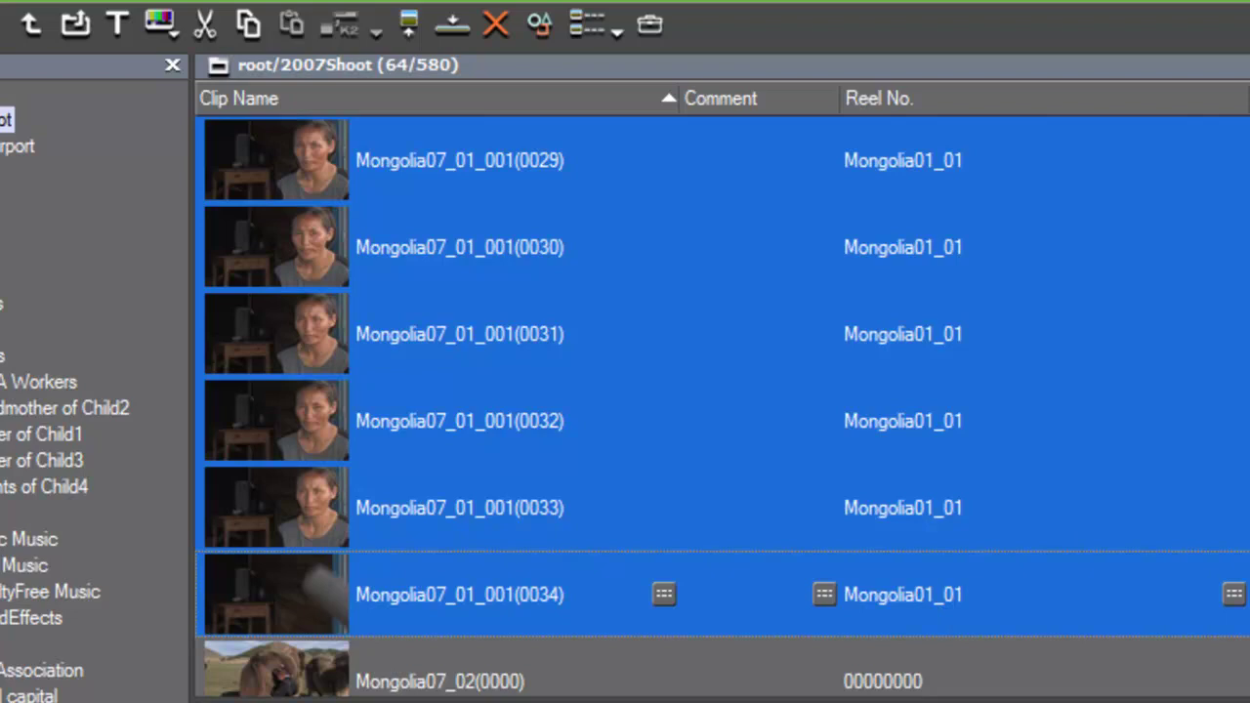
Step: Review the updated reel numbers and select the first Mongolia07_02 clip
{"action": "scroll", "coordinate": [625, 407], "scroll_direction": "up", "scroll_amount": 4}
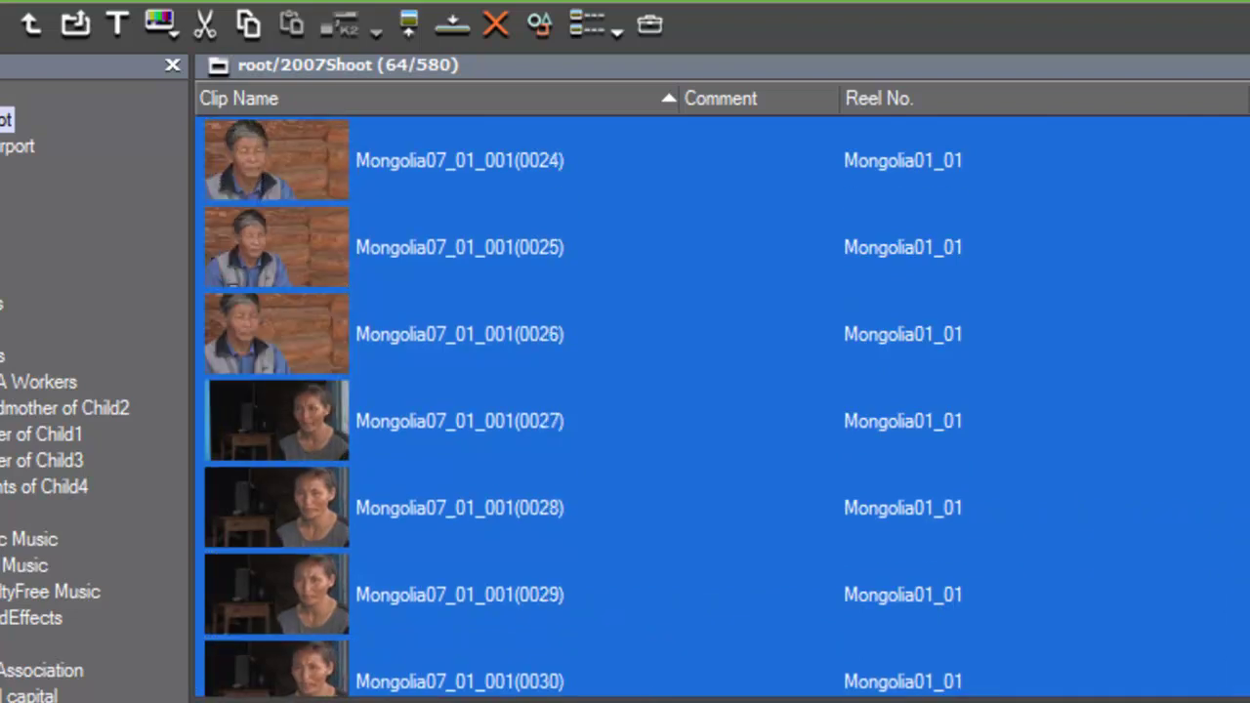
{"action": "scroll", "coordinate": [626, 408], "scroll_direction": "up", "scroll_amount": 8}
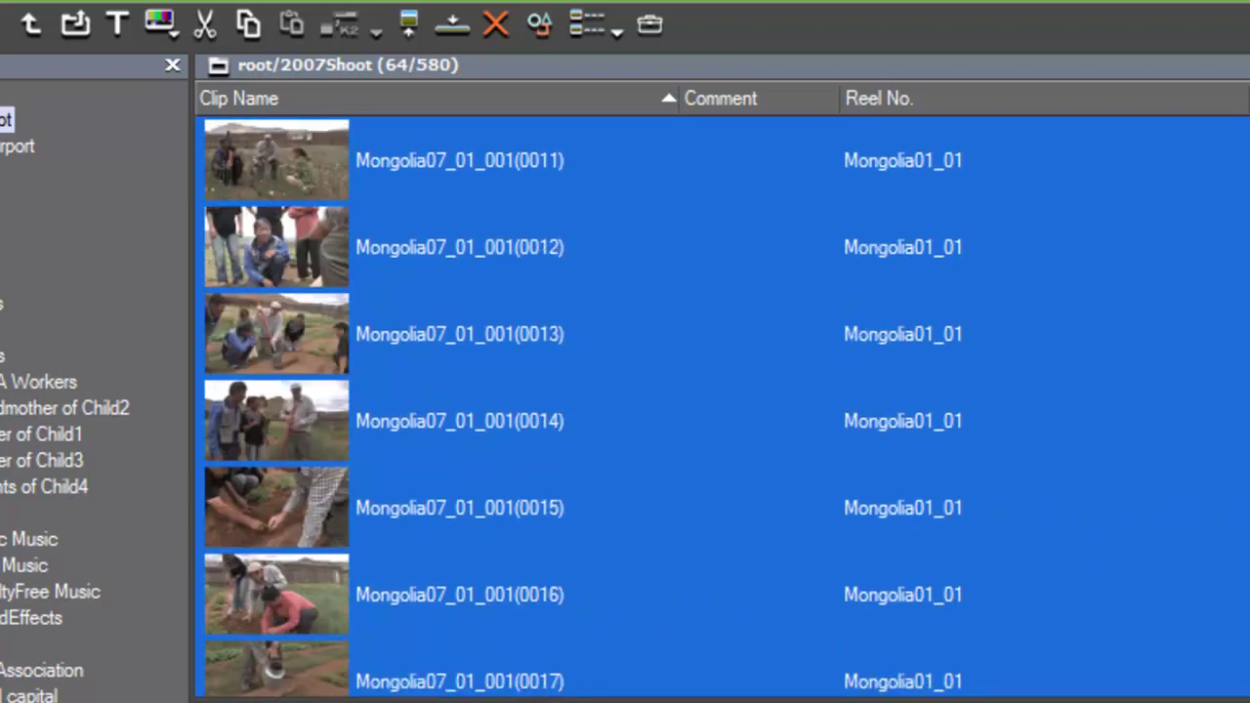
{"action": "scroll", "coordinate": [625, 407], "scroll_direction": "down", "scroll_amount": 10}
{"action": "scroll", "coordinate": [625, 408], "scroll_direction": "up", "scroll_amount": 3}
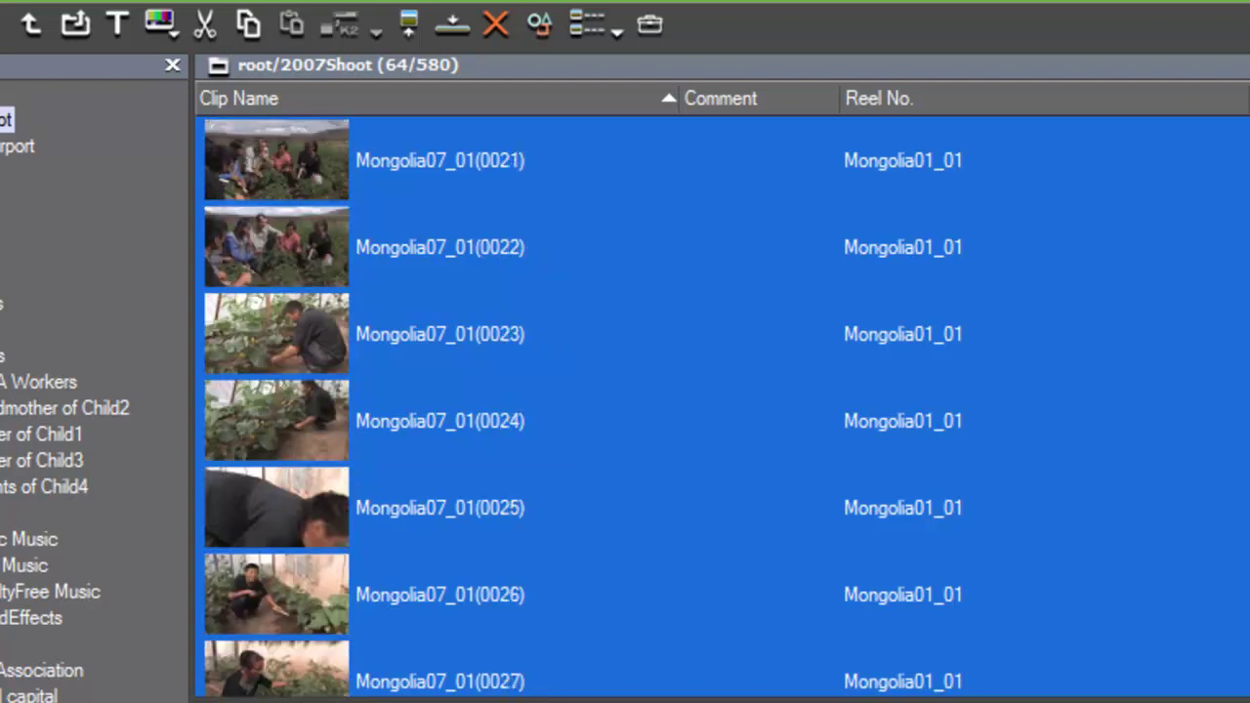
{"action": "scroll", "coordinate": [626, 407], "scroll_direction": "down", "scroll_amount": 15}
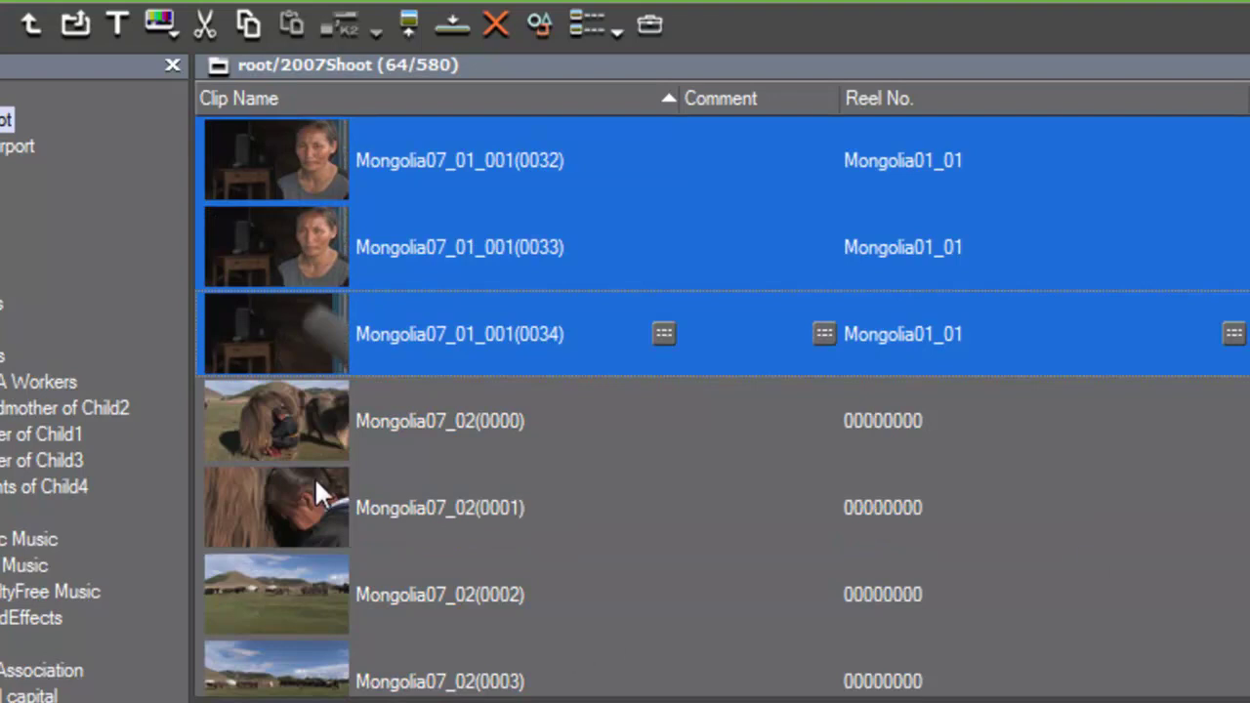
{"action": "left_click", "coordinate": [306, 440]}
Step: Select the Mongolia07_02 clips through 0097 and set their reel number to Mongolia07_02
{"action": "scroll", "coordinate": [625, 408], "scroll_direction": "down", "scroll_amount": 20}
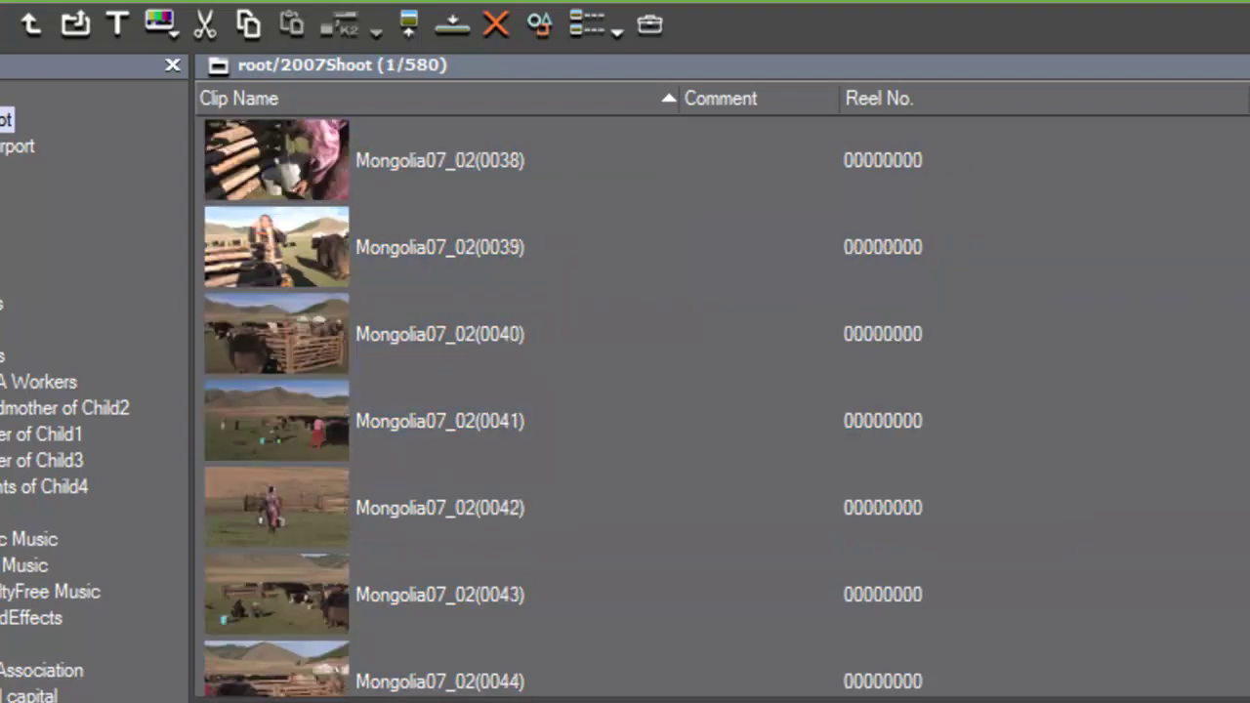
{"action": "scroll", "coordinate": [626, 407], "scroll_direction": "down", "scroll_amount": 11}
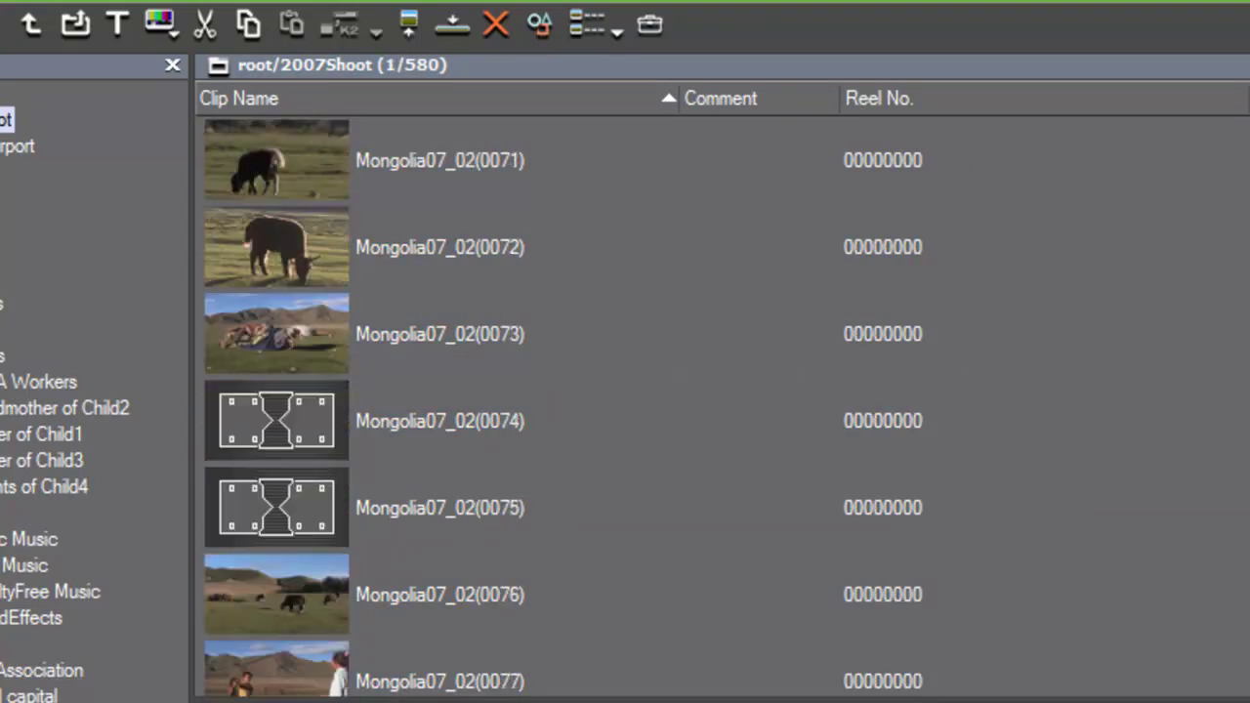
{"action": "scroll", "coordinate": [625, 407], "scroll_direction": "down", "scroll_amount": 2}
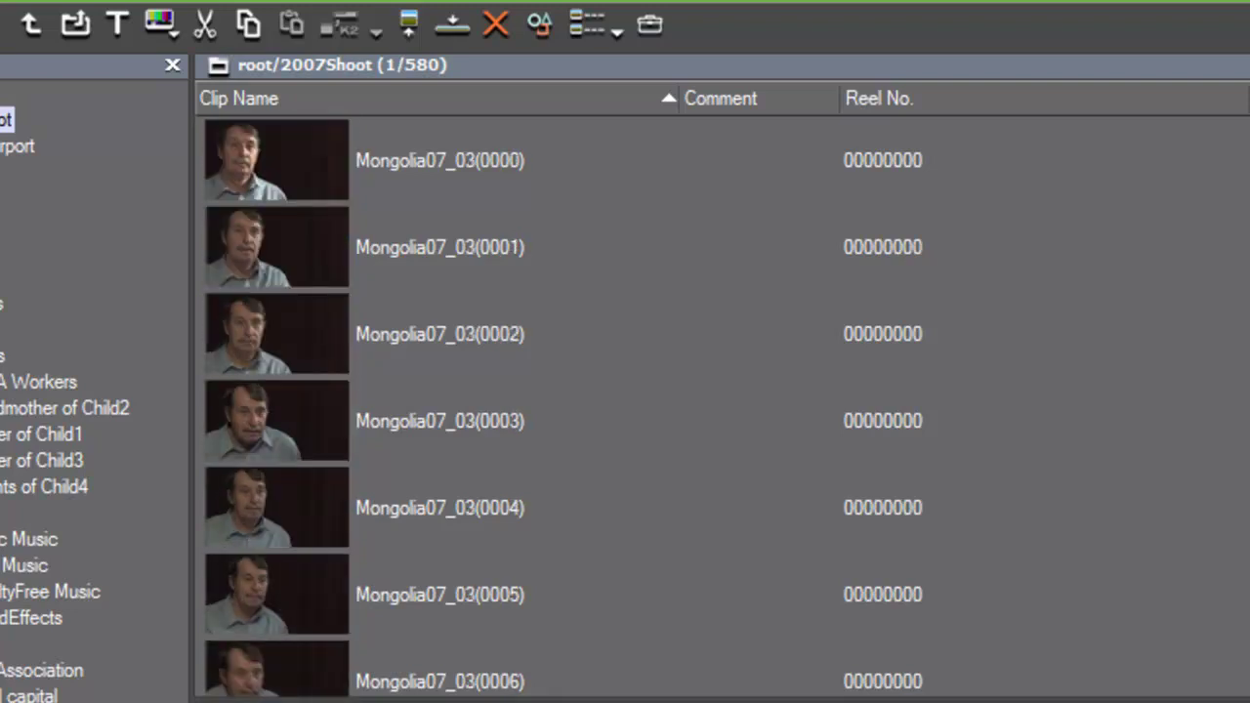
{"action": "scroll", "coordinate": [626, 408], "scroll_direction": "up", "scroll_amount": 2}
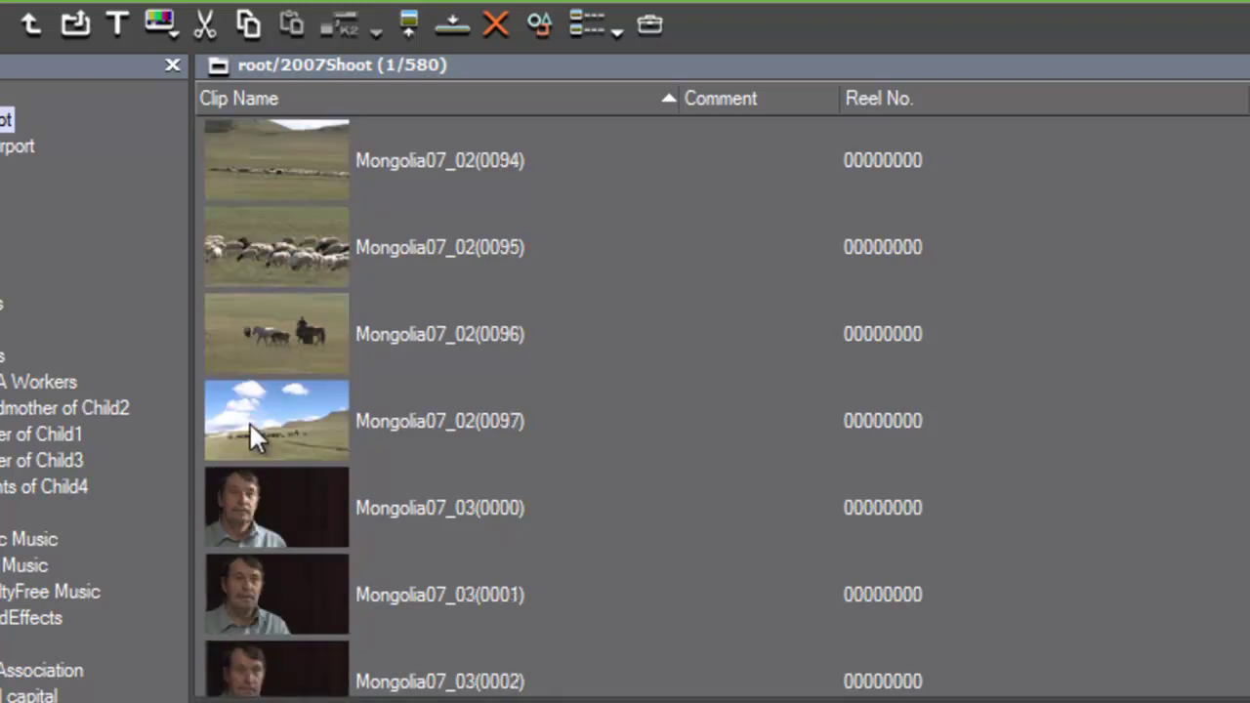
{"action": "left_click", "coordinate": [295, 410], "text": "shift"}
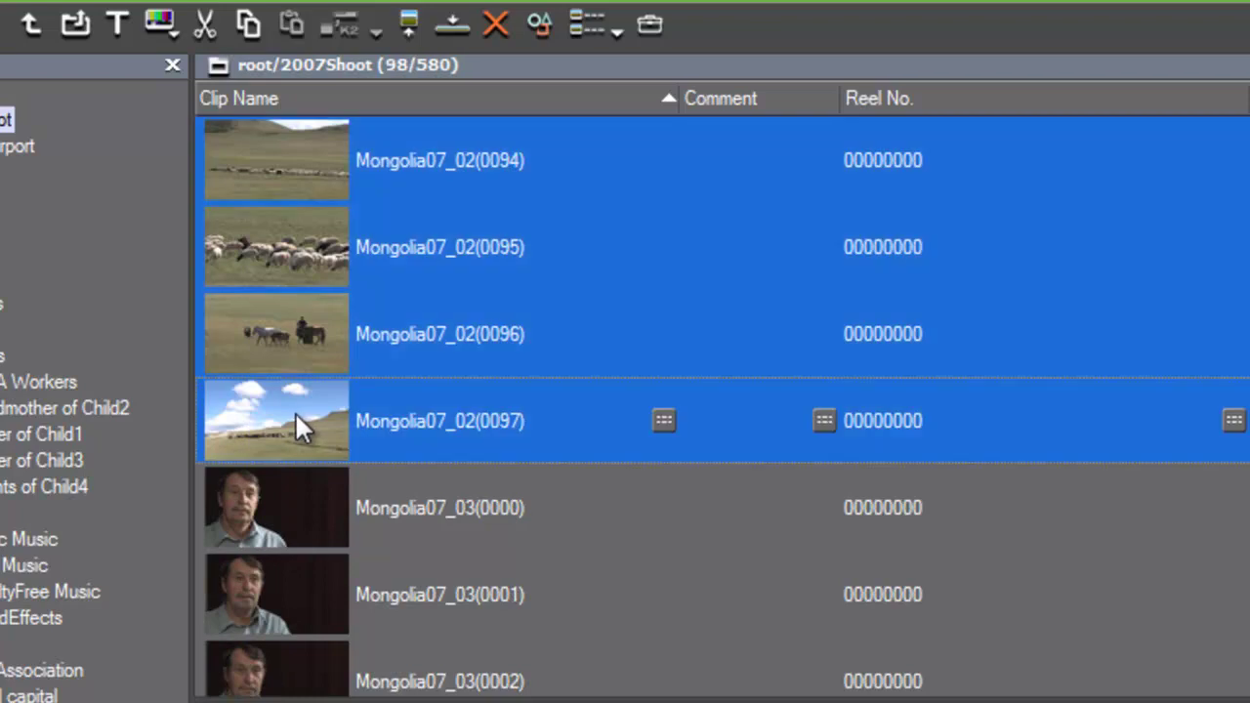
{"action": "left_click", "coordinate": [1235, 422]}
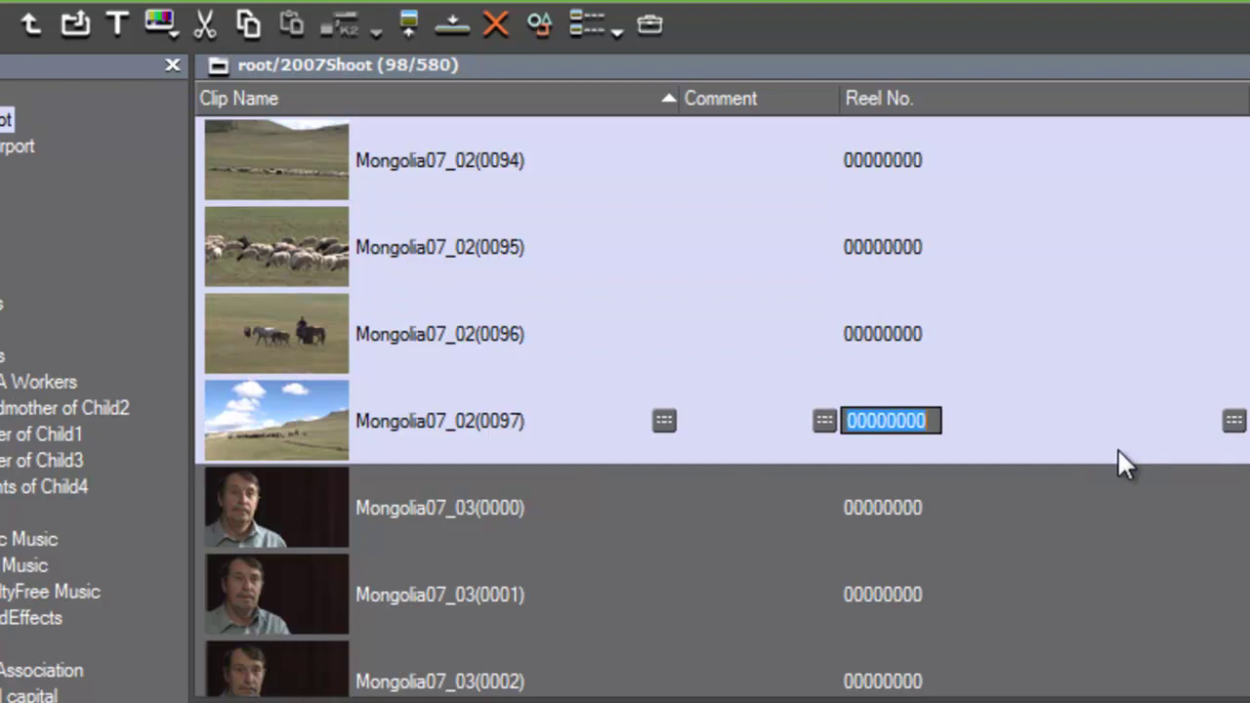
{"action": "type", "text": "Mong"}
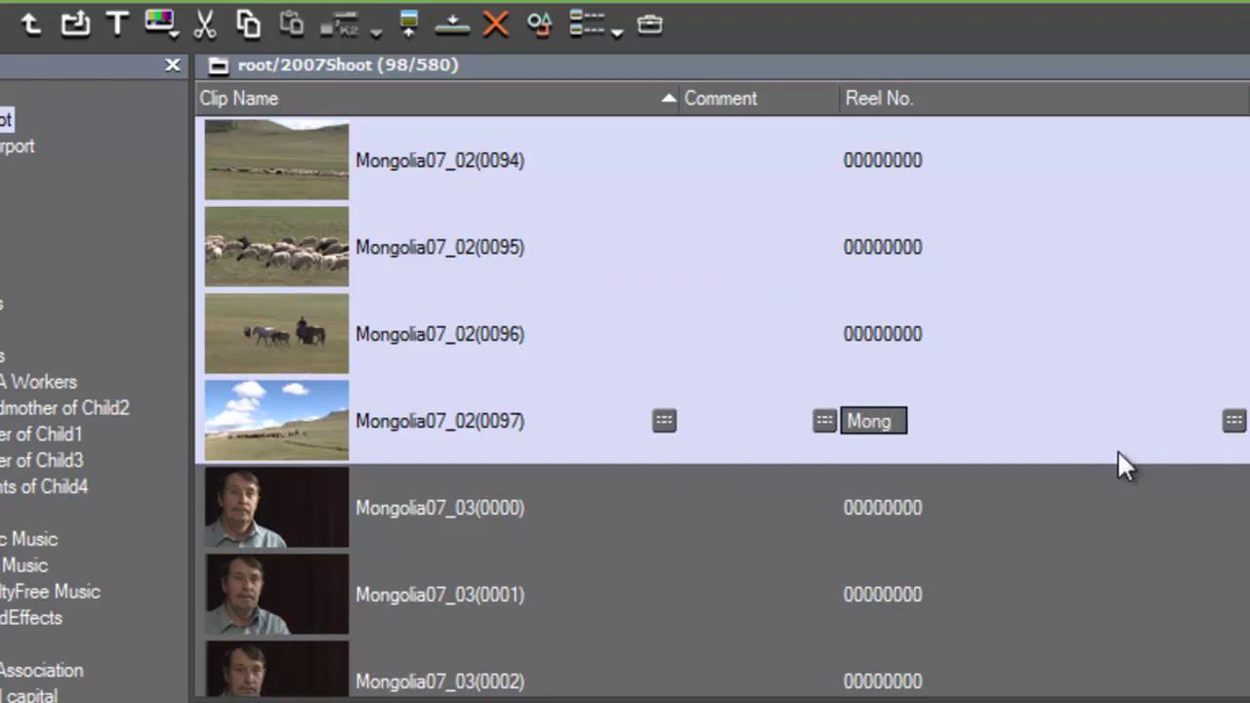
{"action": "type", "text": "olia07_02"}
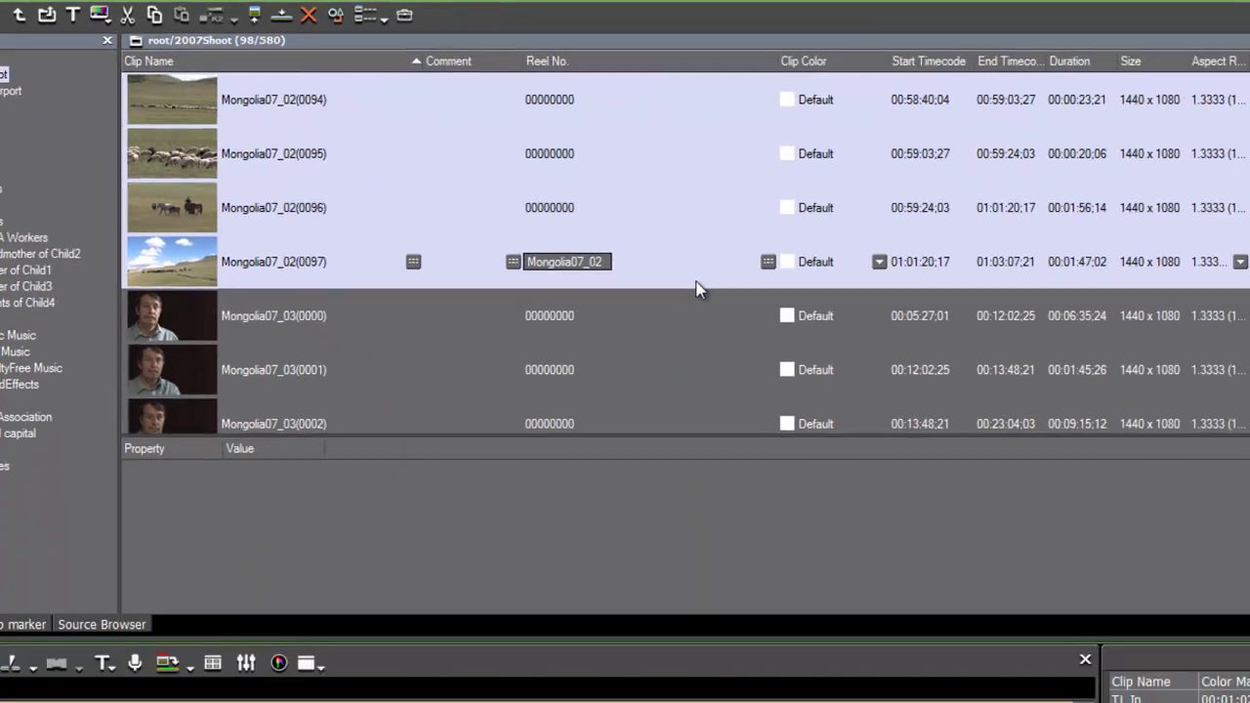
{"action": "key", "text": "Return"}
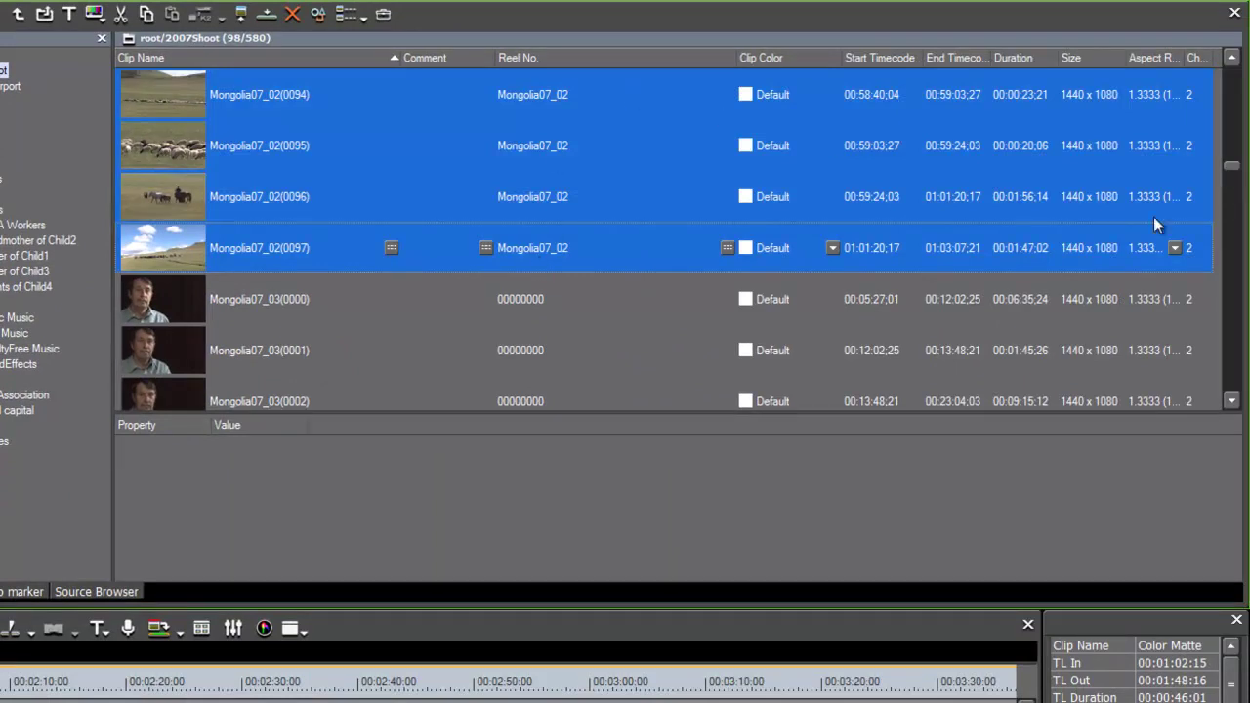
{"action": "left_click_drag", "start_coordinate": [1233, 173], "coordinate": [1240, 64]}
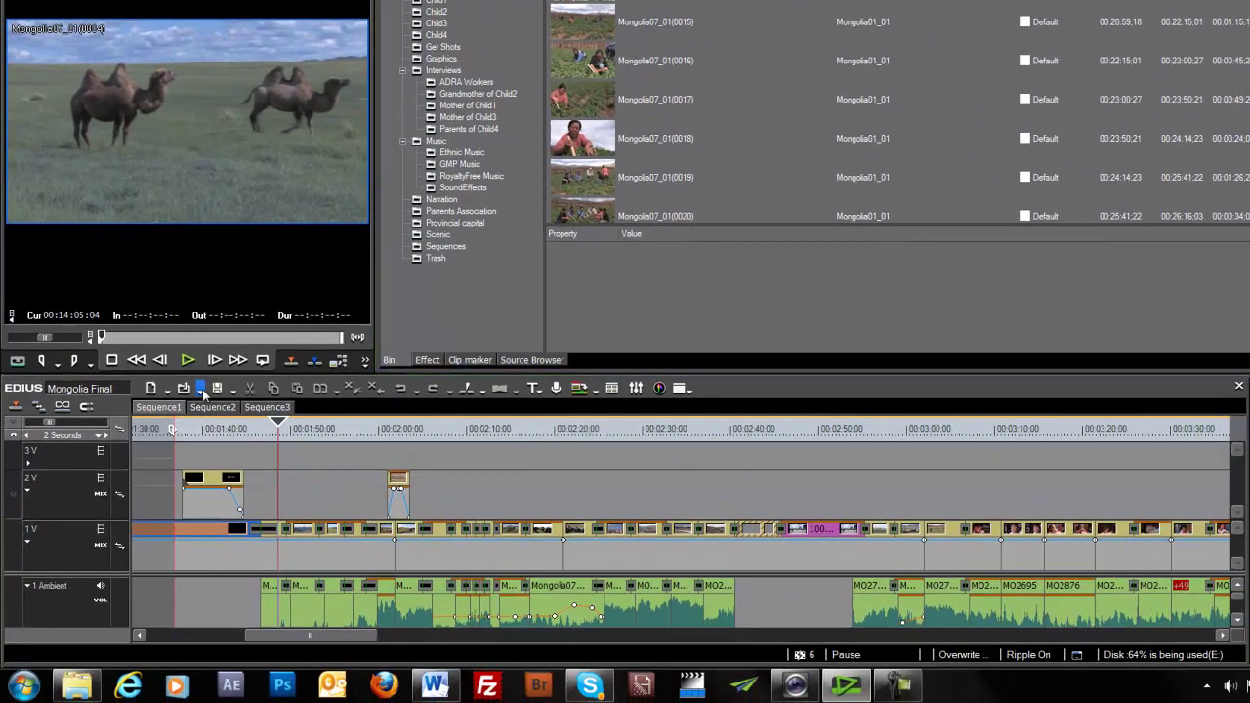
Step: Choose Restore Offline Clip... from the Open Project dropdown and open the Restore and Transfer Clips list
{"action": "left_click", "coordinate": [201, 389]}
{"action": "left_click", "coordinate": [218, 445]}
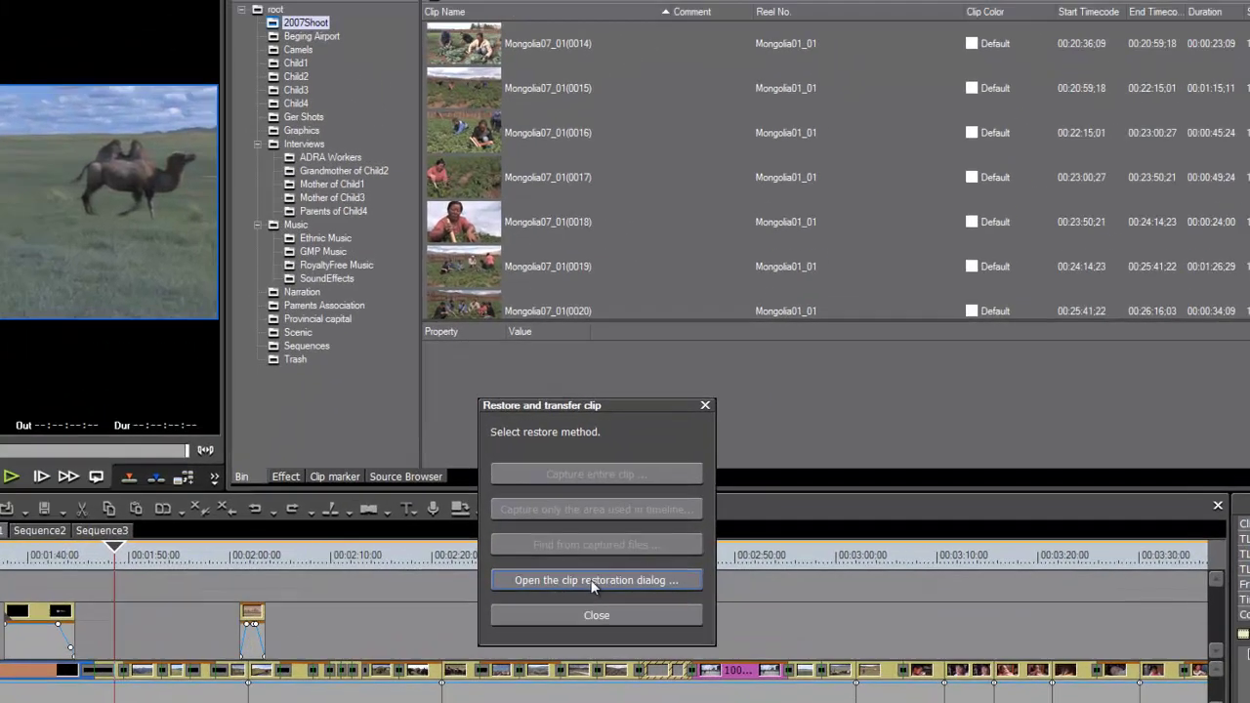
{"action": "left_click", "coordinate": [688, 451]}
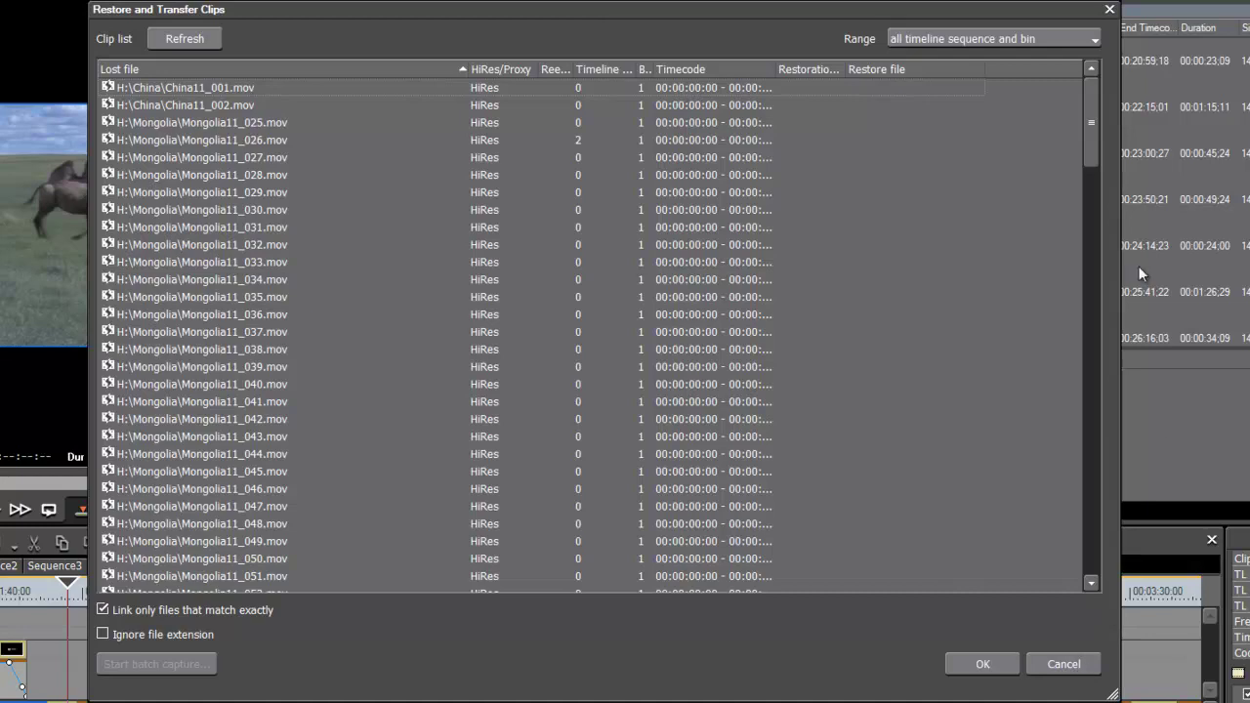
Step: Close Restore and Transfer Clips and the restore dialog, answering Yes to leave clips offline
{"action": "left_click", "coordinate": [1109, 11]}
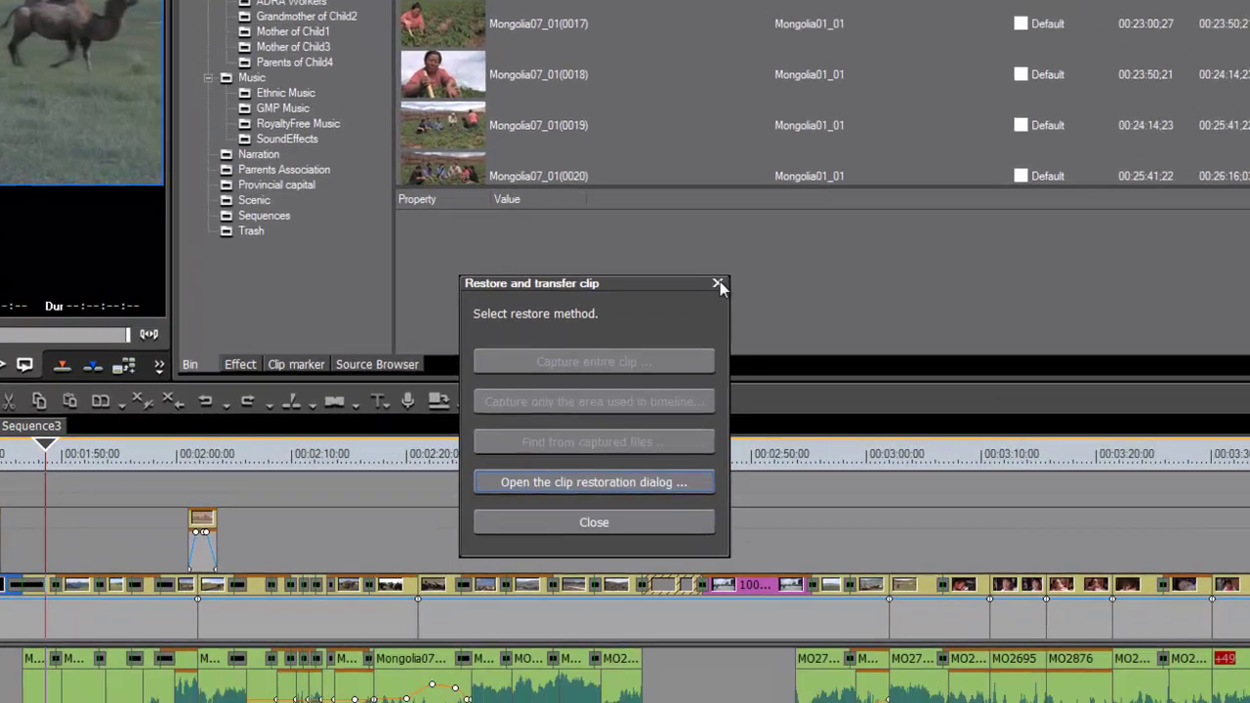
{"action": "left_click", "coordinate": [681, 435]}
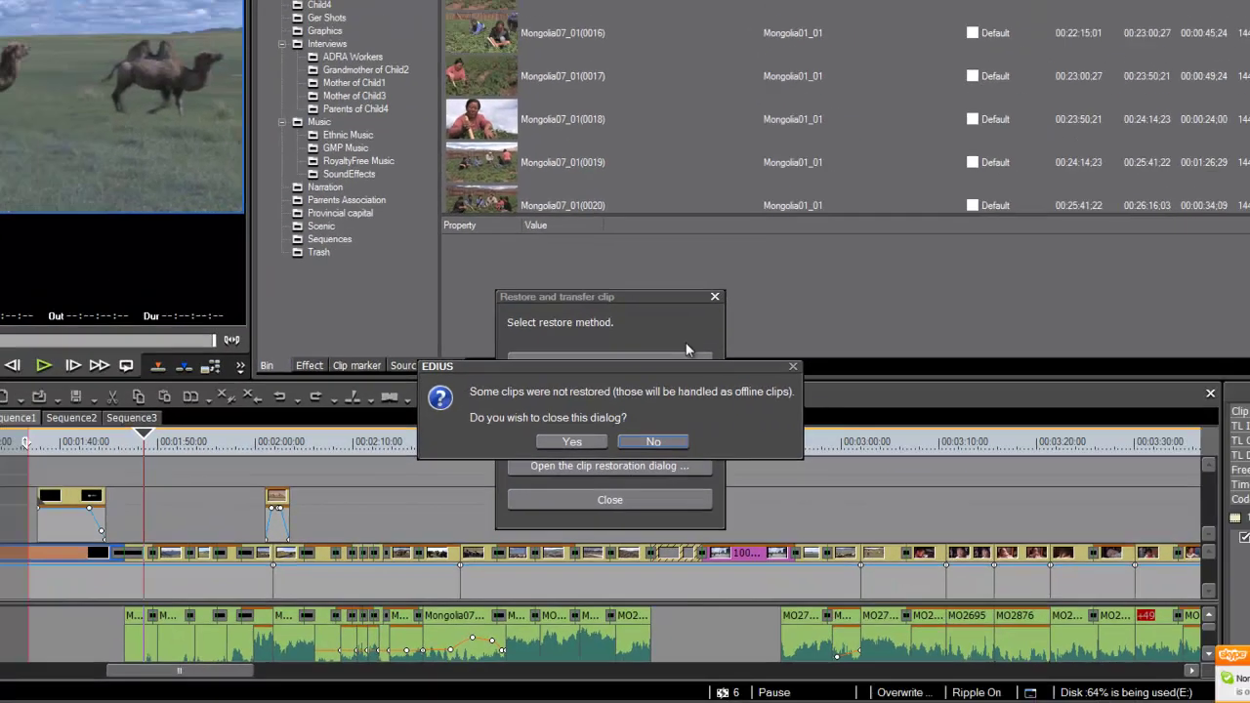
{"action": "key", "text": "y"}
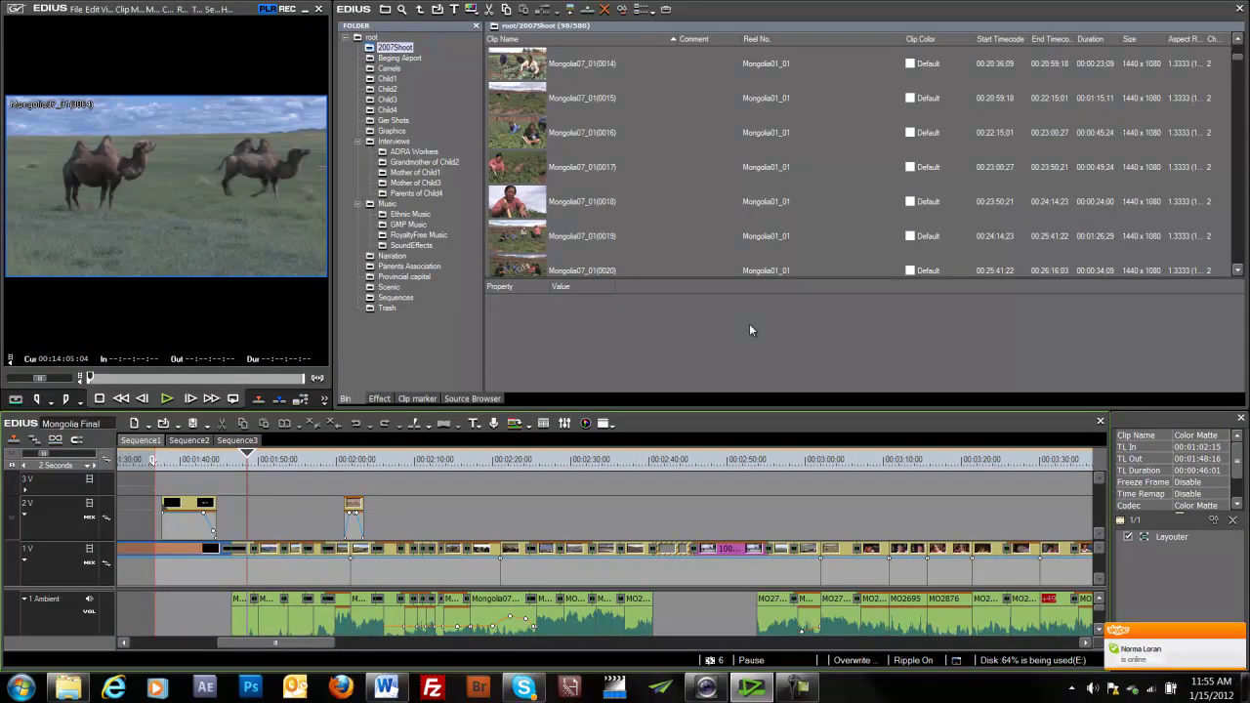